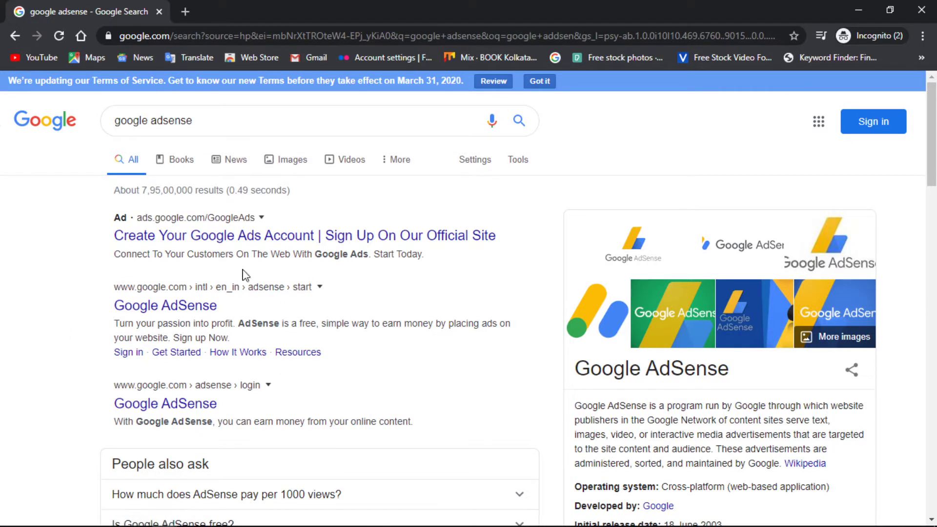
Open the Google AdSense search result in a new tab and switch to it.
right_click(179, 308)
left_click(230, 315)
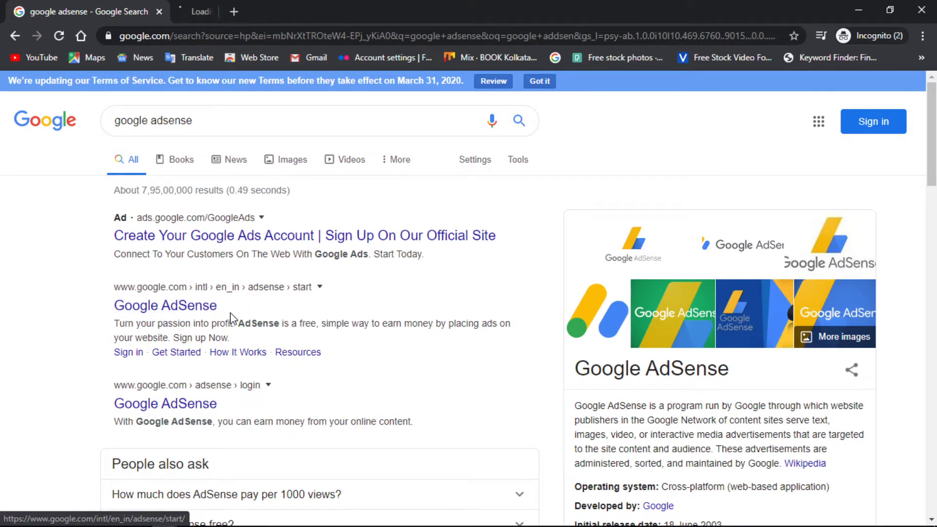
left_click(296, 5)
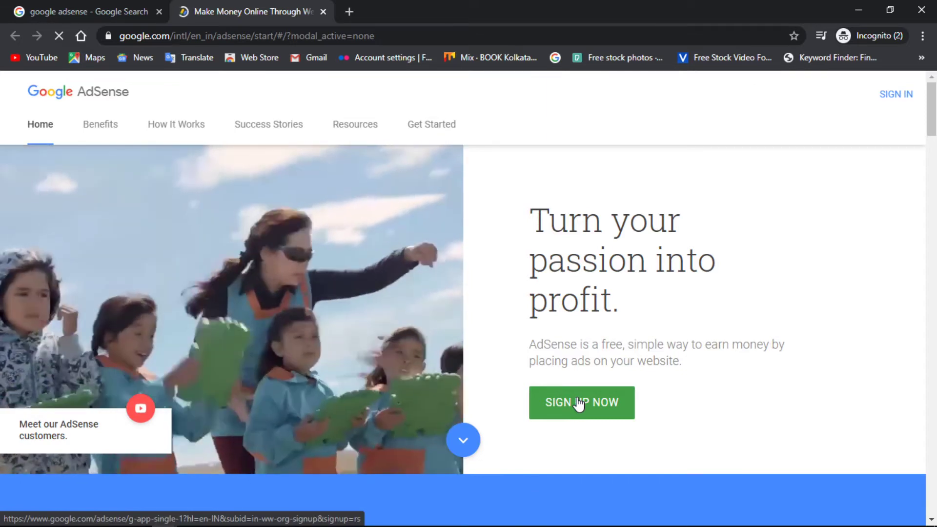
Start the AdSense sign-up with SIGN UP NOW.
left_click(579, 404)
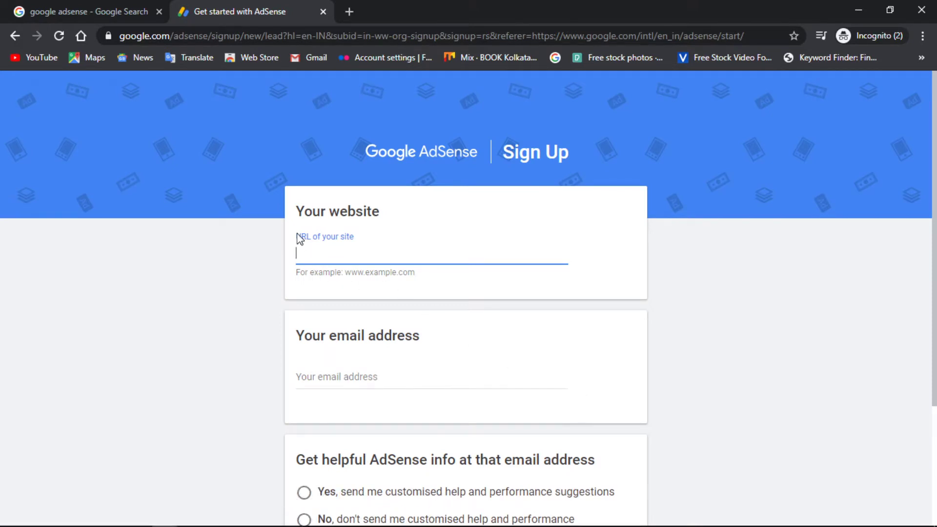
Load holidayseva.co.in in a new tab, then return to the AdSense sign-up tab.
left_click(349, 6)
type("h")
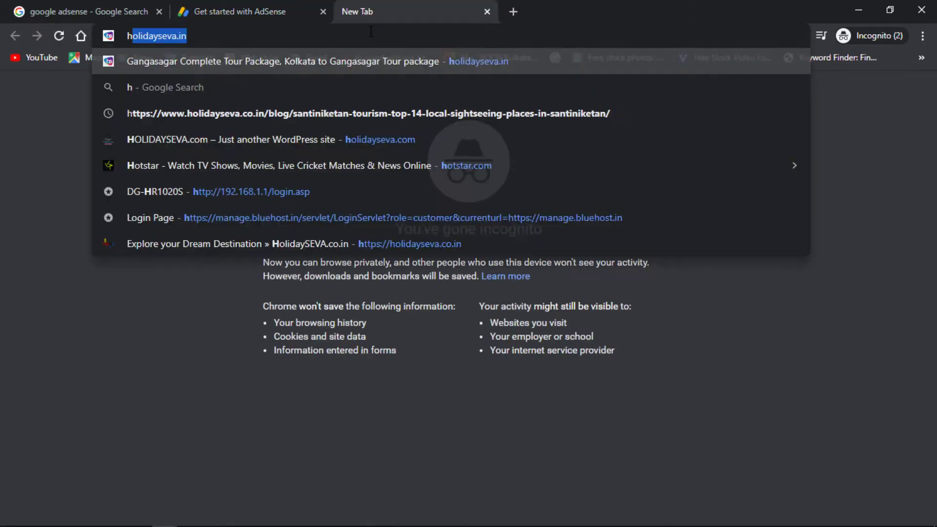
type("o")
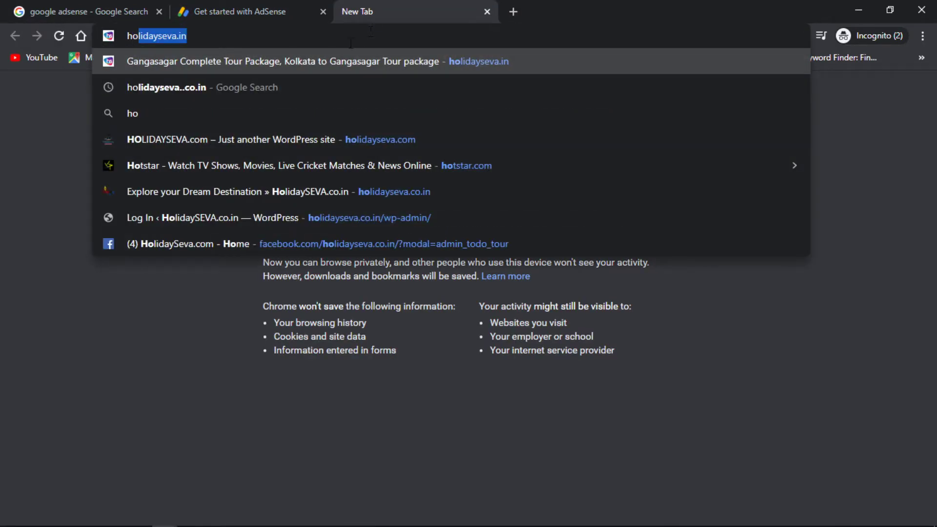
key("Right")
key("BackSpace")
key("BackSpace")
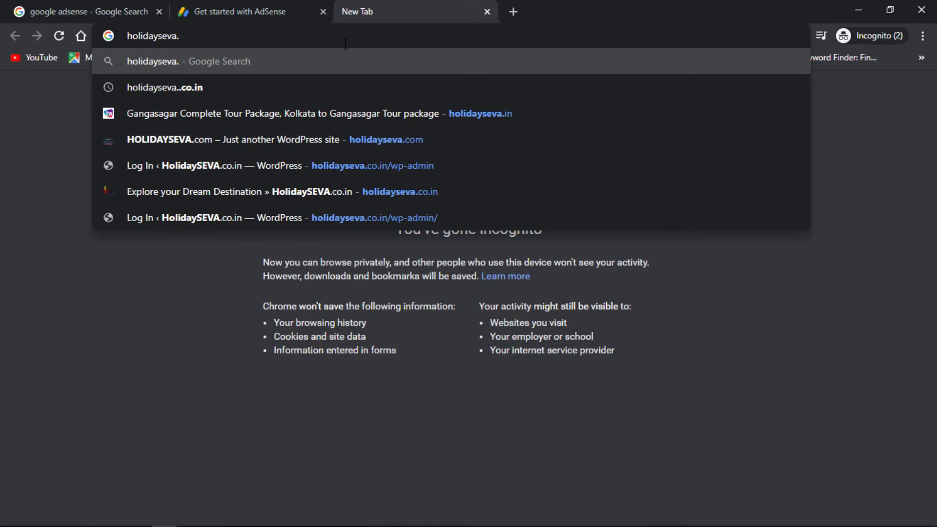
type("co.in")
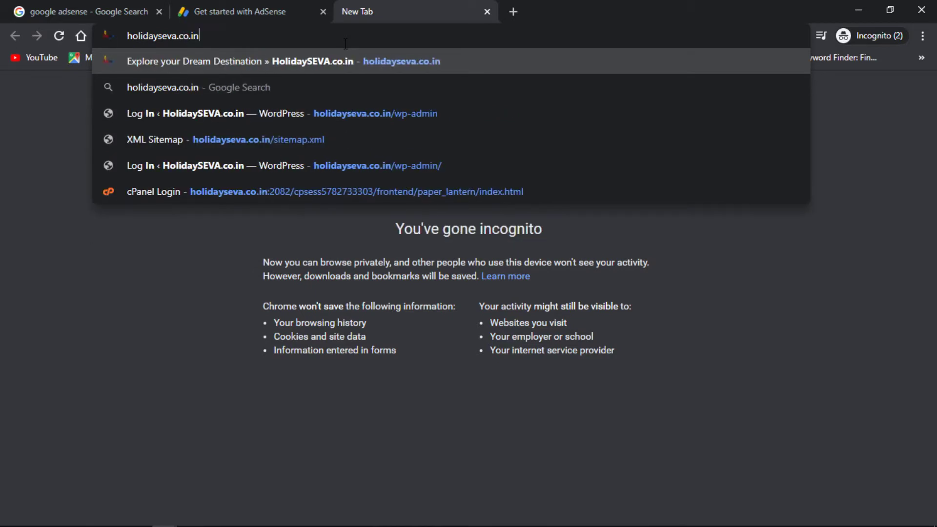
key("Return")
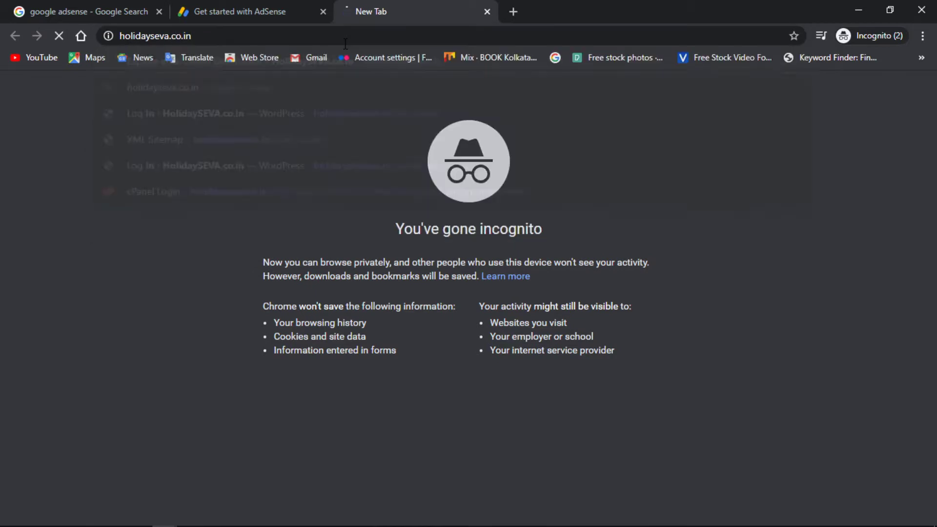
left_click(283, 7)
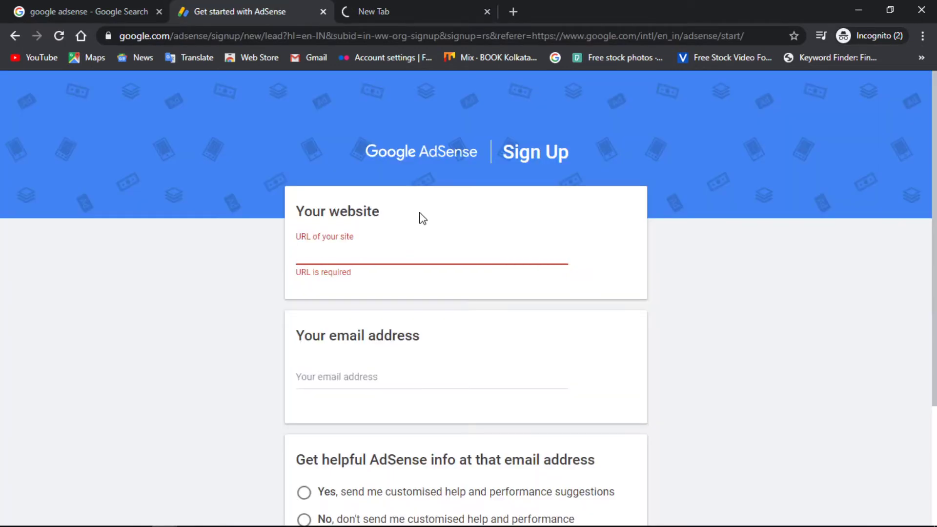
Fill in the sign-up email address from the autofill suggestion.
left_click(341, 374)
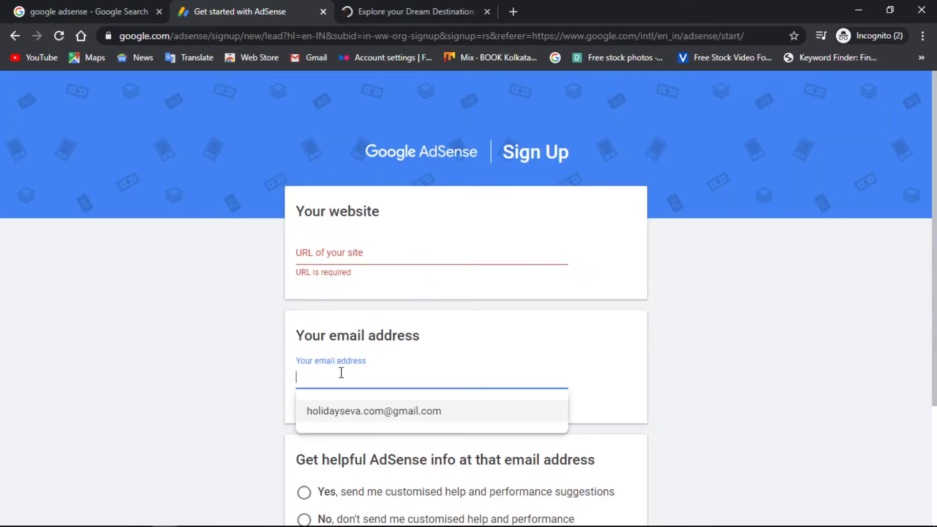
left_click(335, 252)
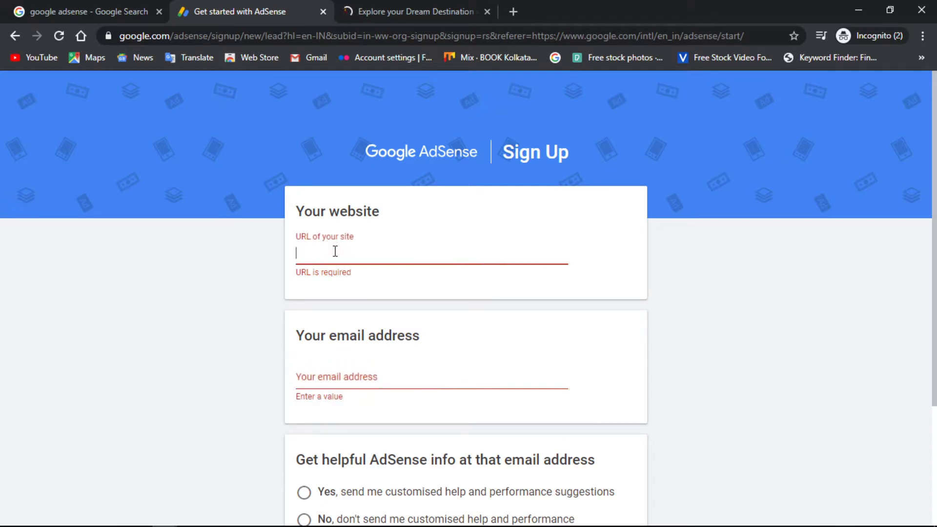
left_click(332, 377)
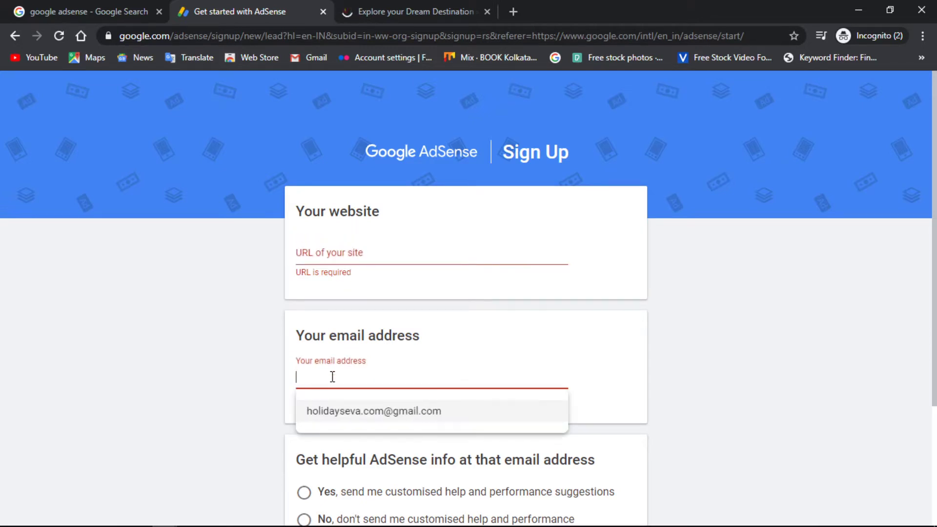
left_click(374, 418)
scroll(450, 399, "down", 3)
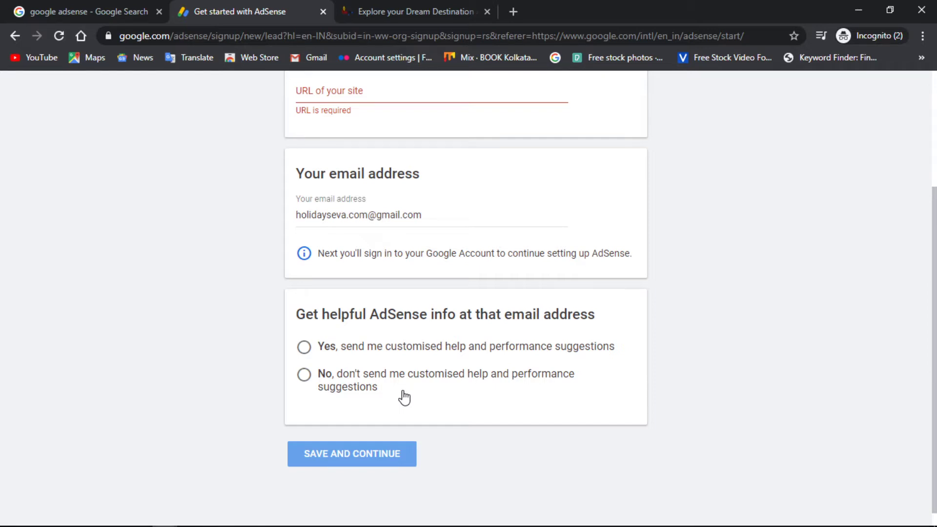
Copy the holidayseva.co.in address from the site tab and focus the website URL field.
left_click(392, 7)
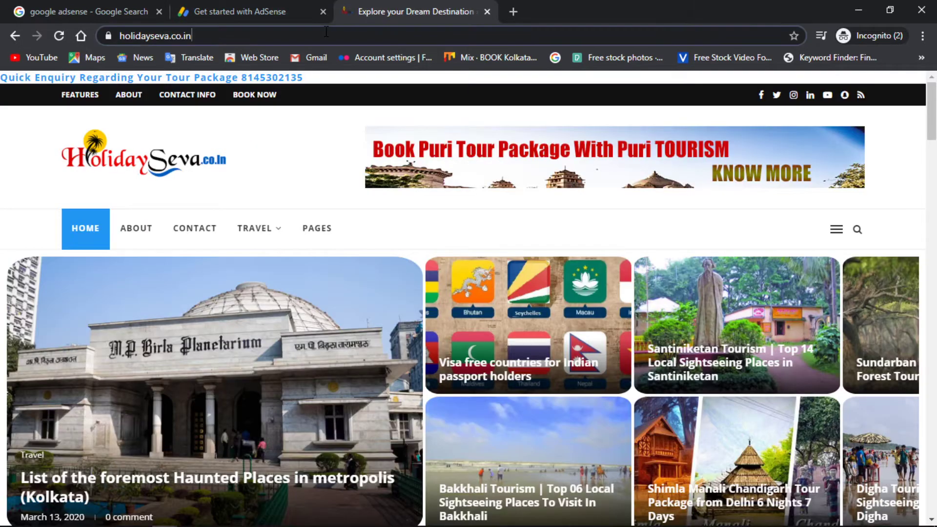
left_click(326, 32)
key("ctrl+c")
left_click(229, 11)
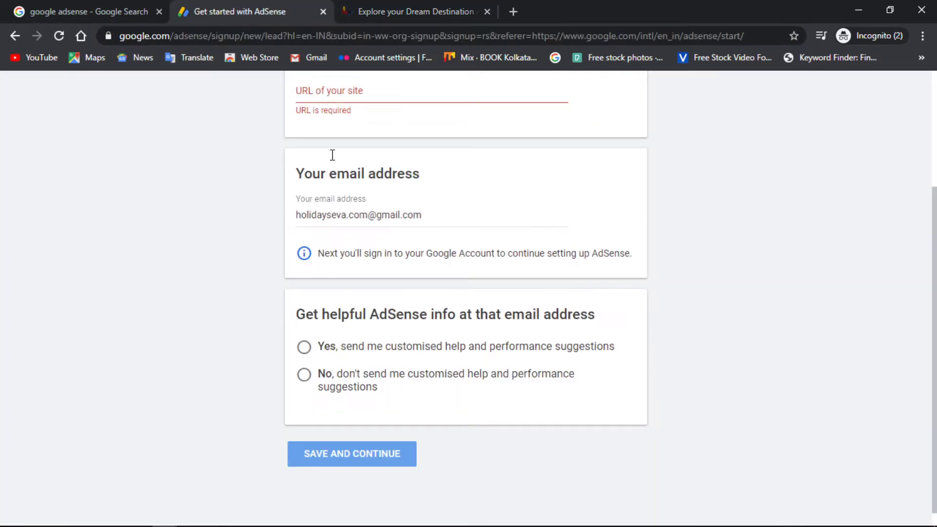
scroll(332, 205, "up", 3)
left_click(325, 252)
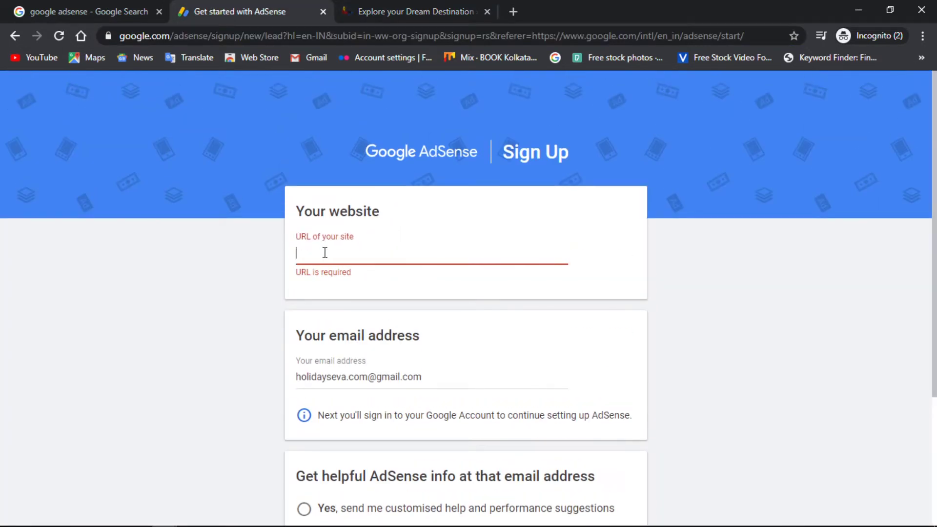
Paste the holidayseva.co.in URL, decline performance suggestions, and save and continue.
key("ctrl+v")
scroll(554, 299, "down", 4)
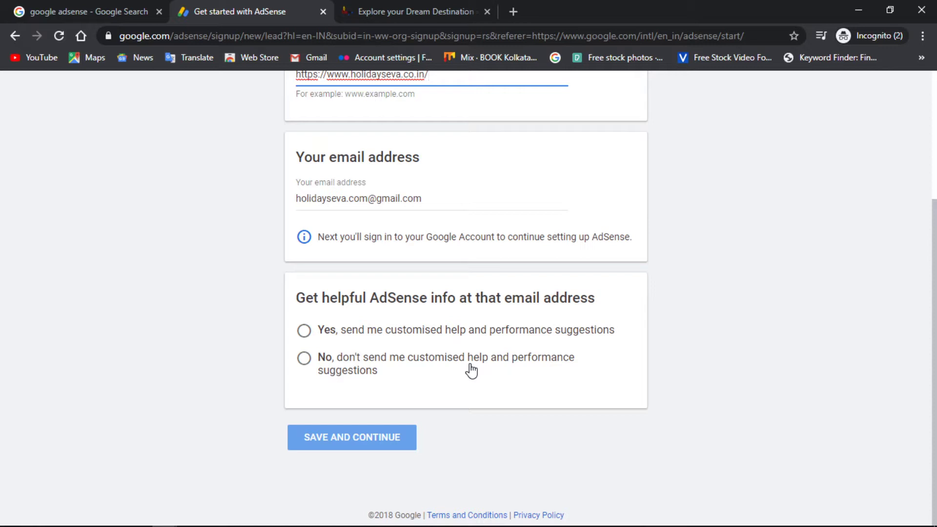
left_click(303, 359)
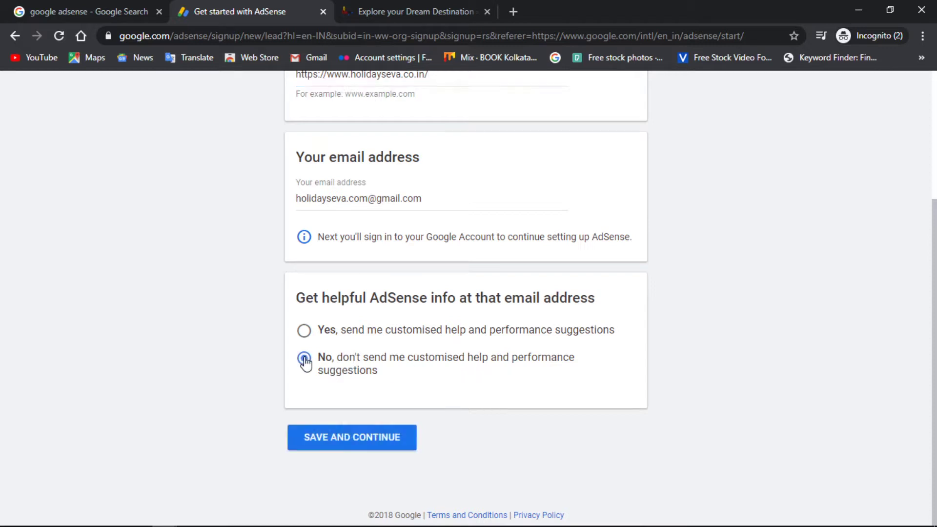
left_click(335, 439)
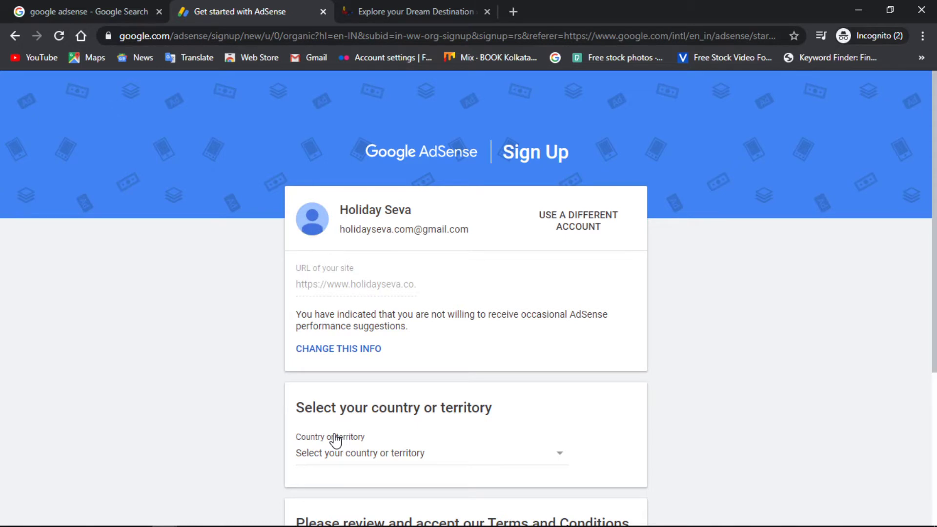
Select India as the country or territory.
scroll(335, 441, "down", 3)
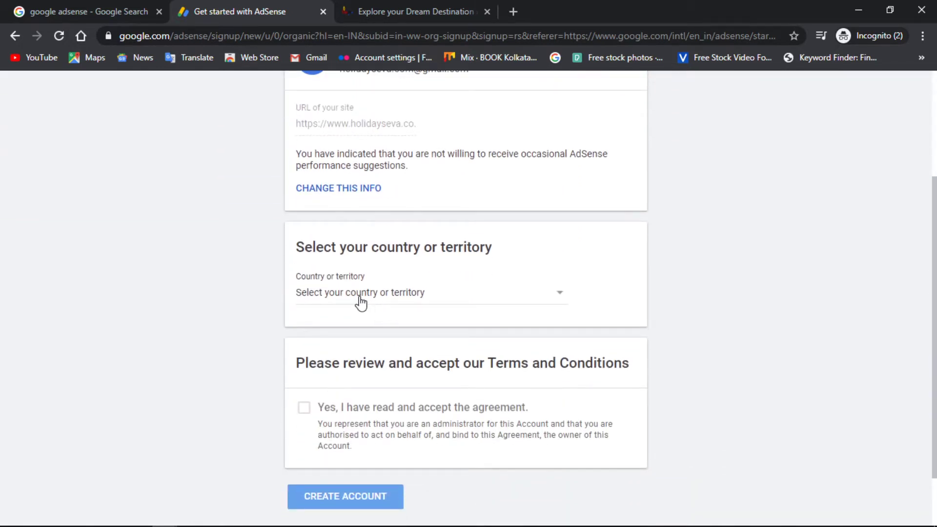
left_click(361, 293)
scroll(361, 302, "down", 20)
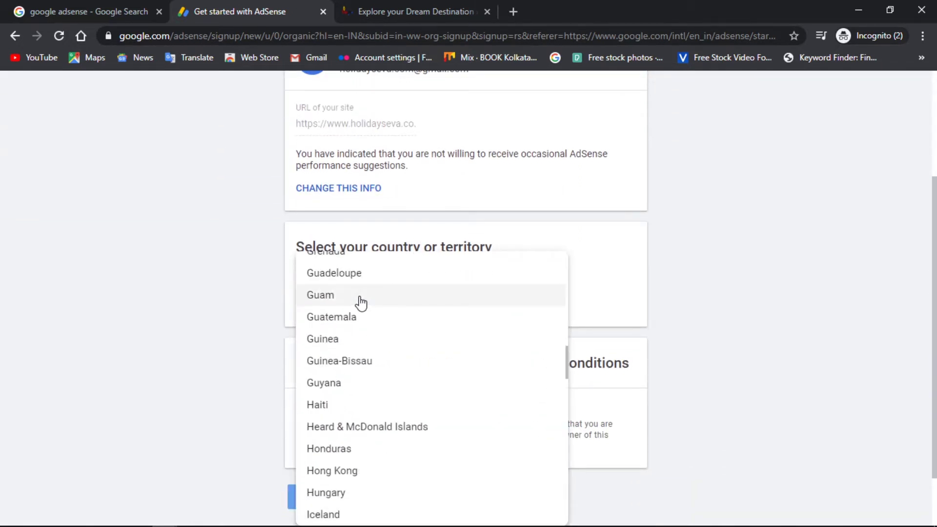
key("Down")
key("Down")
key("Down")
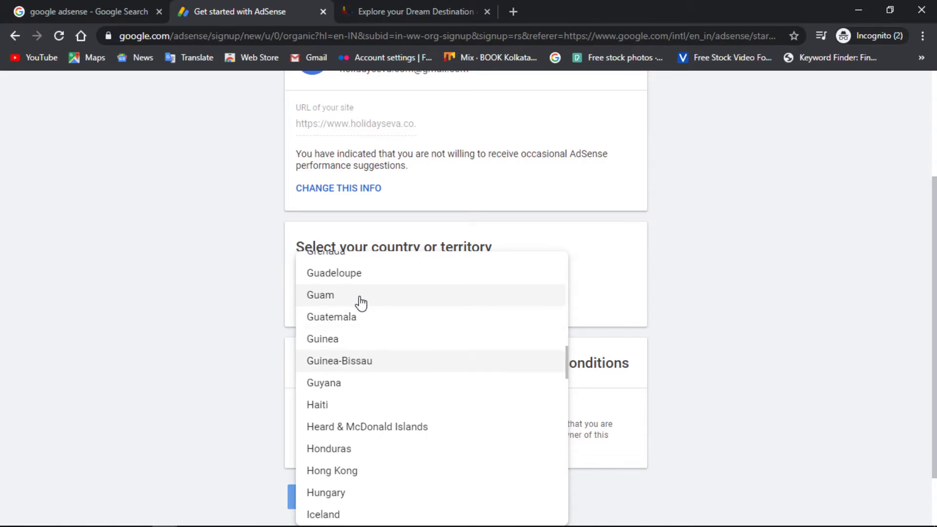
key("i")
scroll(361, 302, "down", 1)
key("Down")
key("Down")
key("Down")
key("Down")
key("Down")
key("Down")
key("Down")
key("Down")
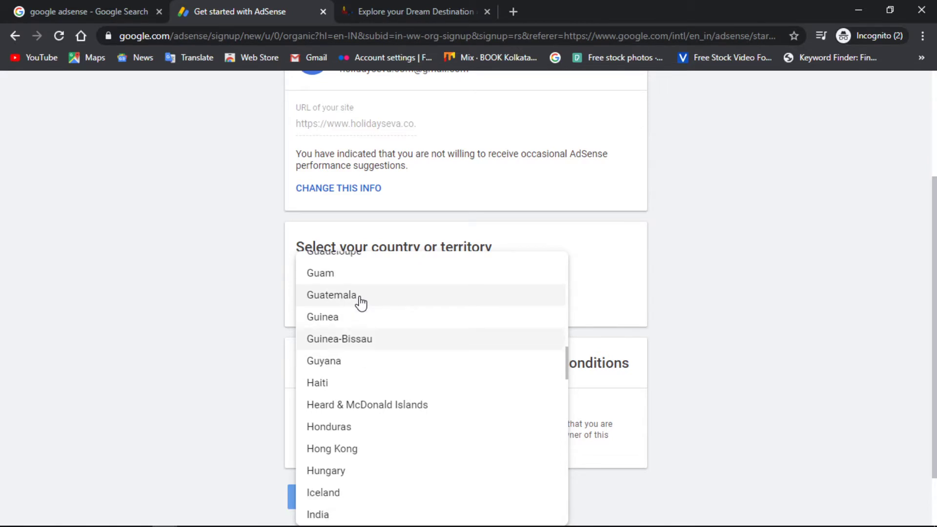
key("Return")
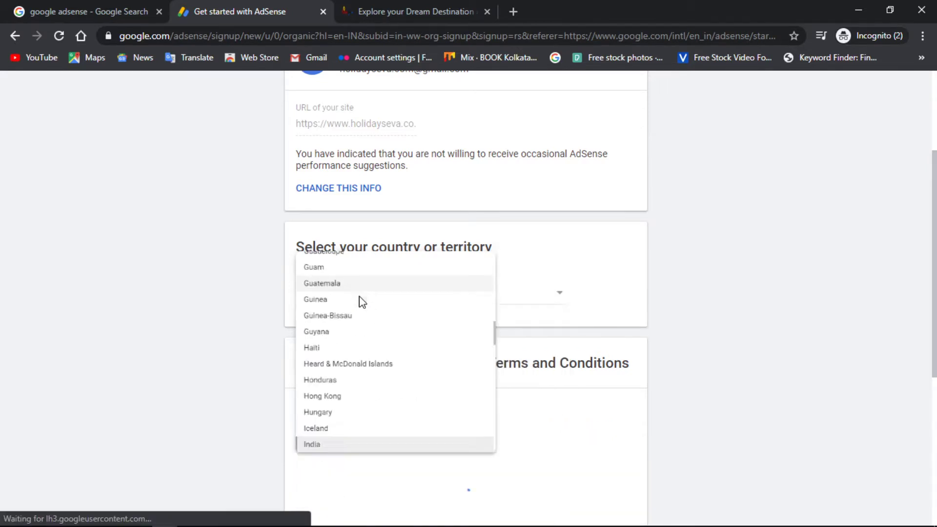
Accept the AdSense terms agreement and create the account.
scroll(389, 391, "down", 5)
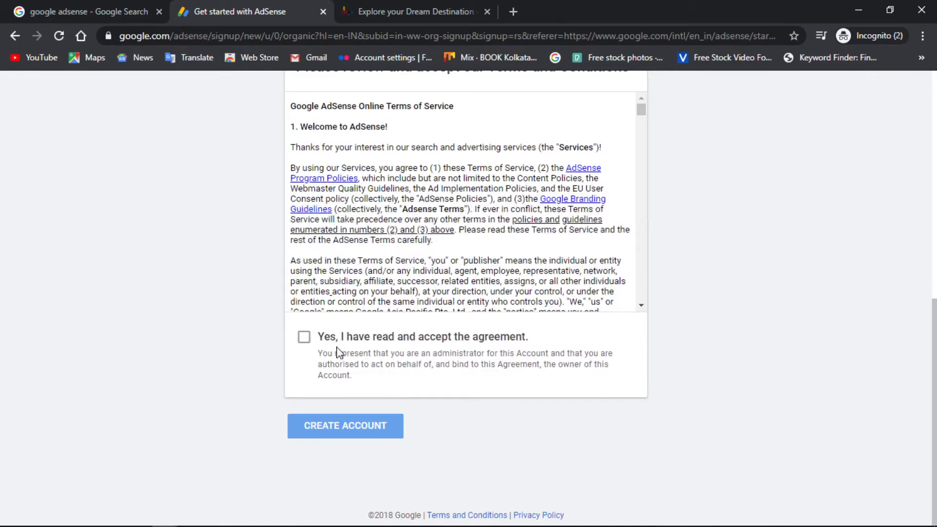
left_click(304, 337)
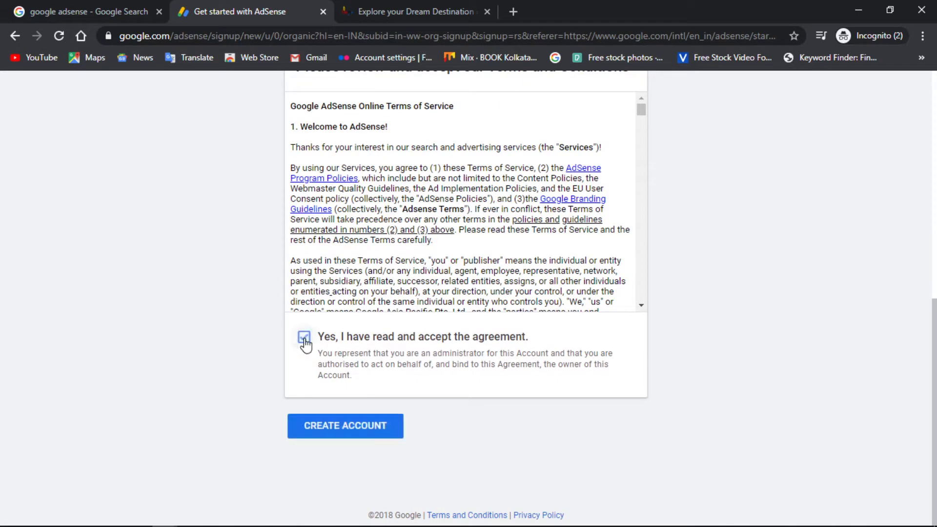
left_click(343, 426)
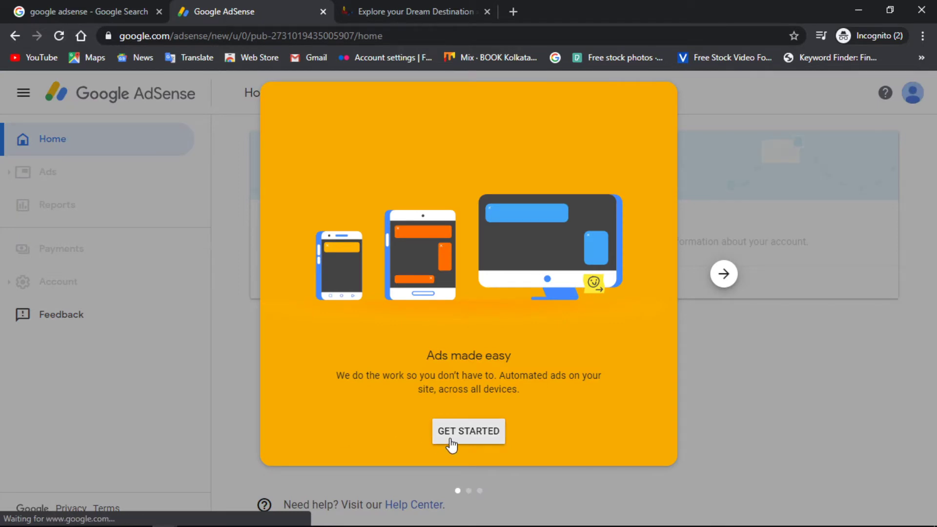
Dismiss the 'Ads made easy' card and scroll through the Payment address details form.
left_click(475, 434)
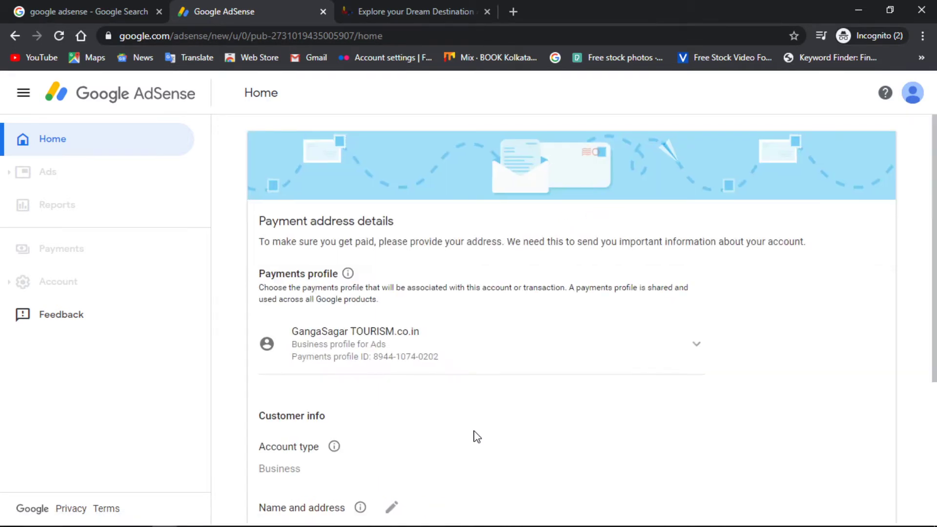
scroll(474, 435, "down", 3)
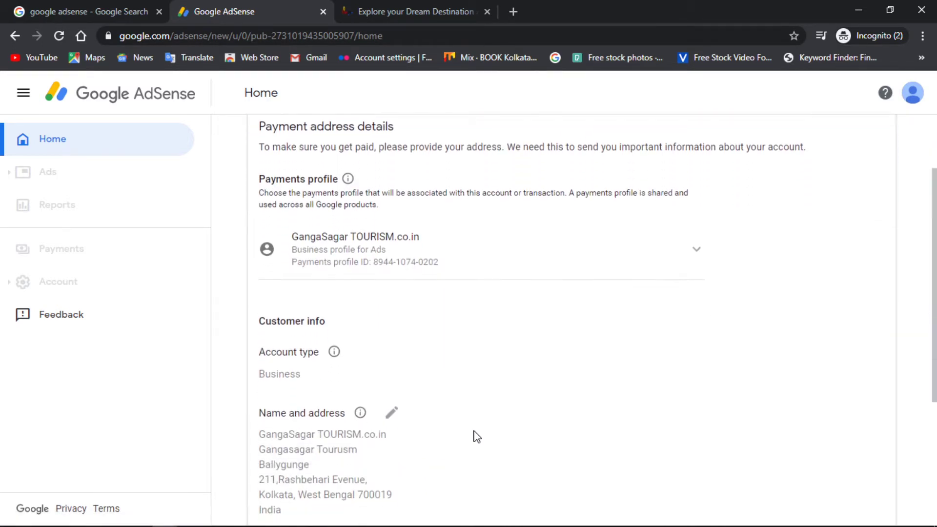
scroll(473, 362, "down", 3)
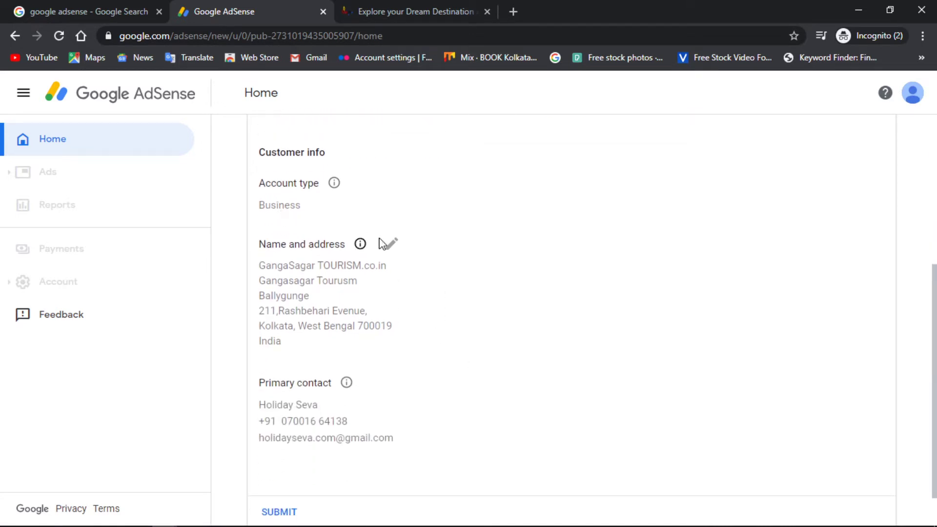
Make the name and address editable and clear the Business name and Name fields.
left_click(393, 246)
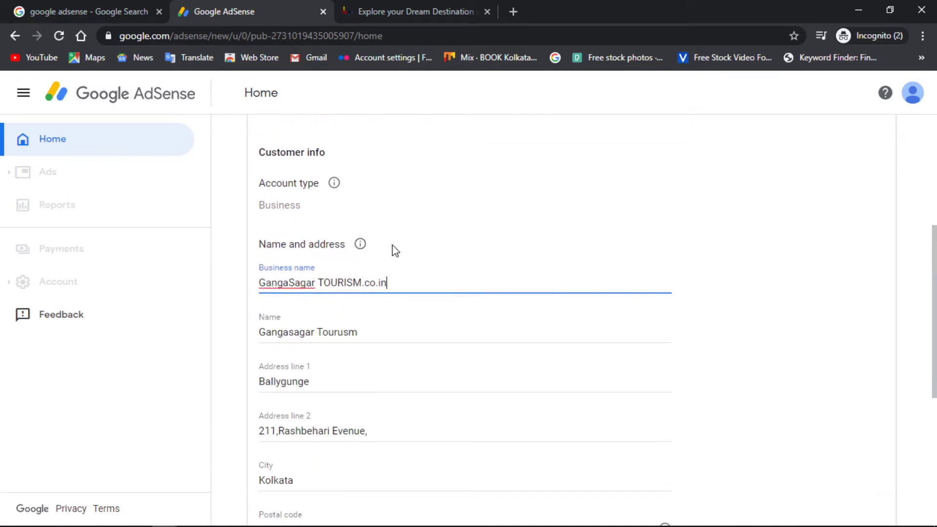
triple_click(406, 281)
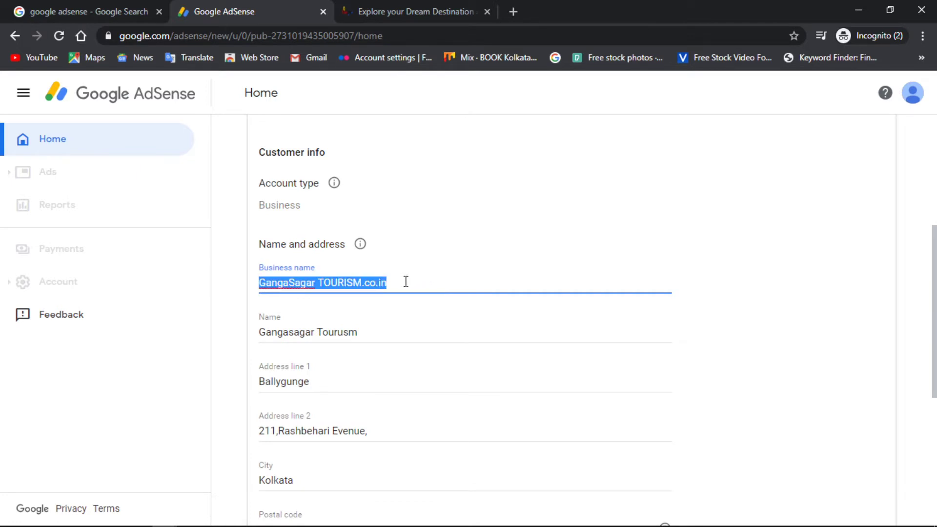
key("BackSpace")
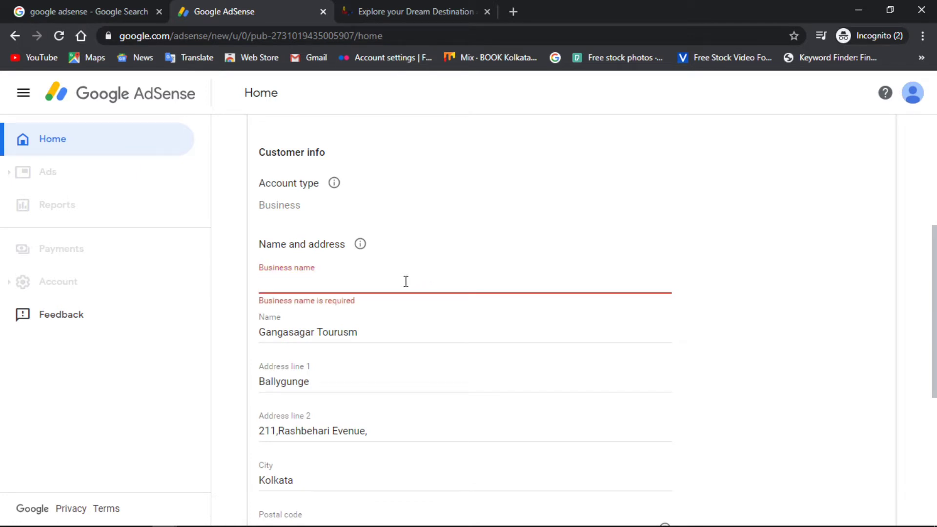
triple_click(378, 331)
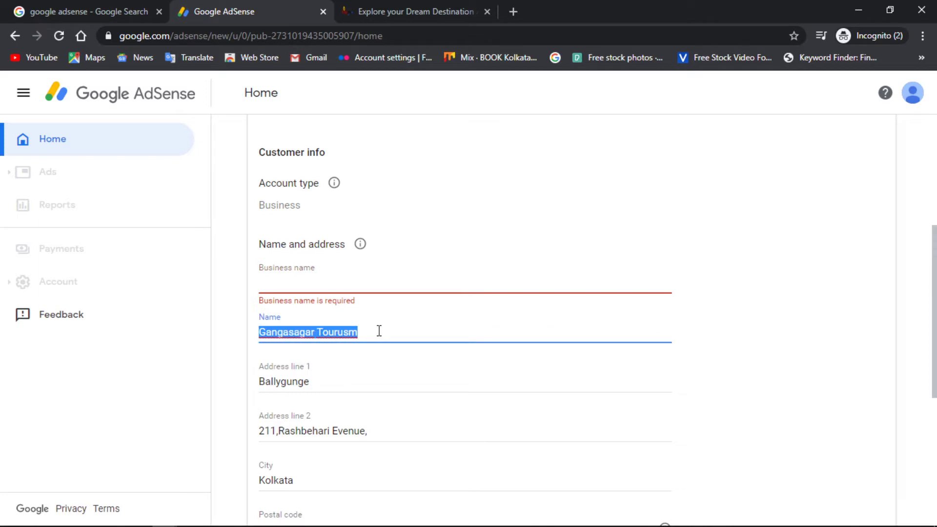
key("BackSpace")
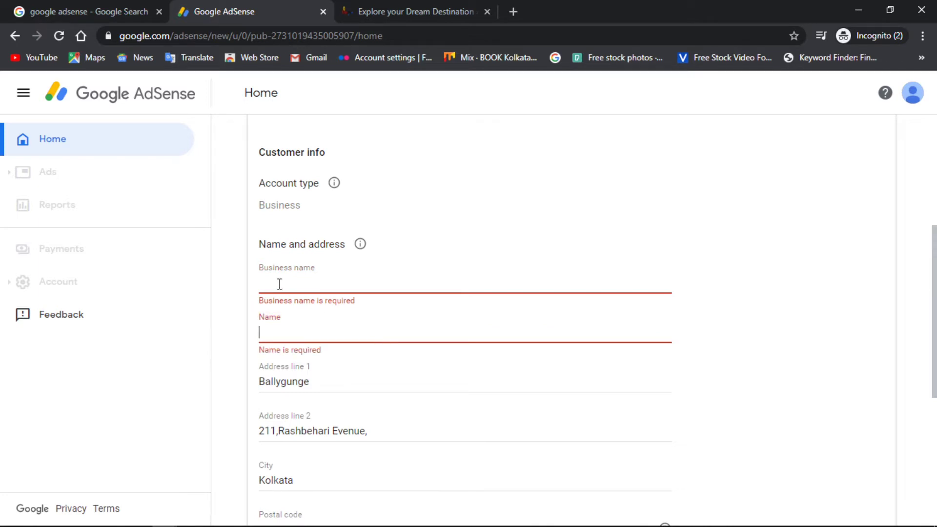
Fill Business name with the saved 'GangaSagar TOURISM' entry and check the account type explanation.
left_click(279, 283)
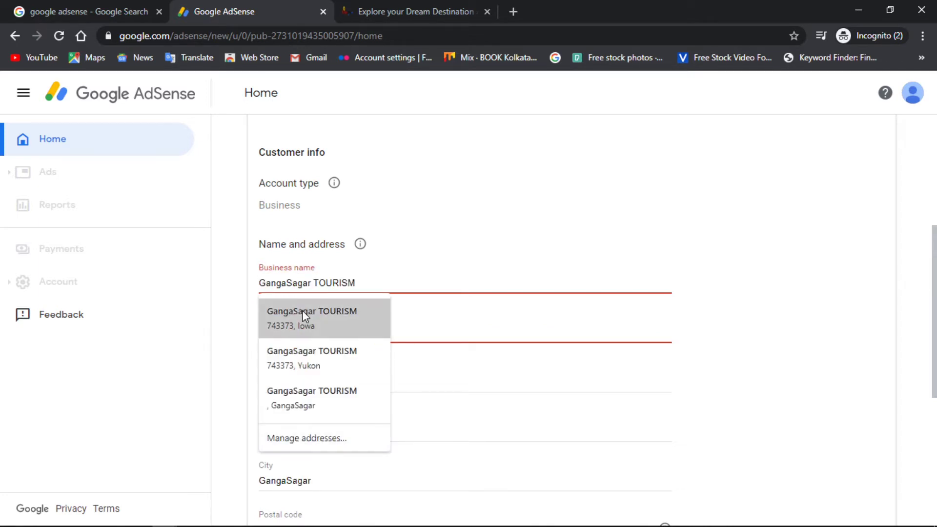
left_click(301, 356)
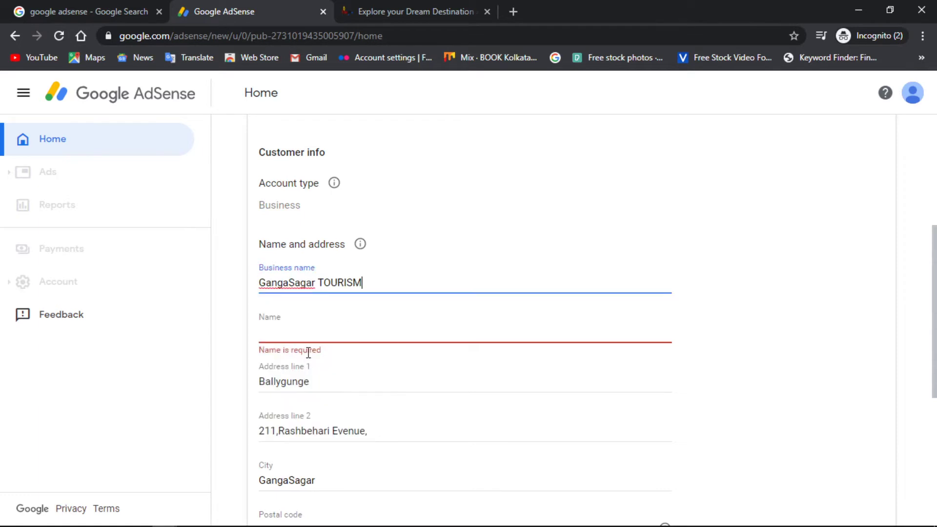
left_click(301, 341)
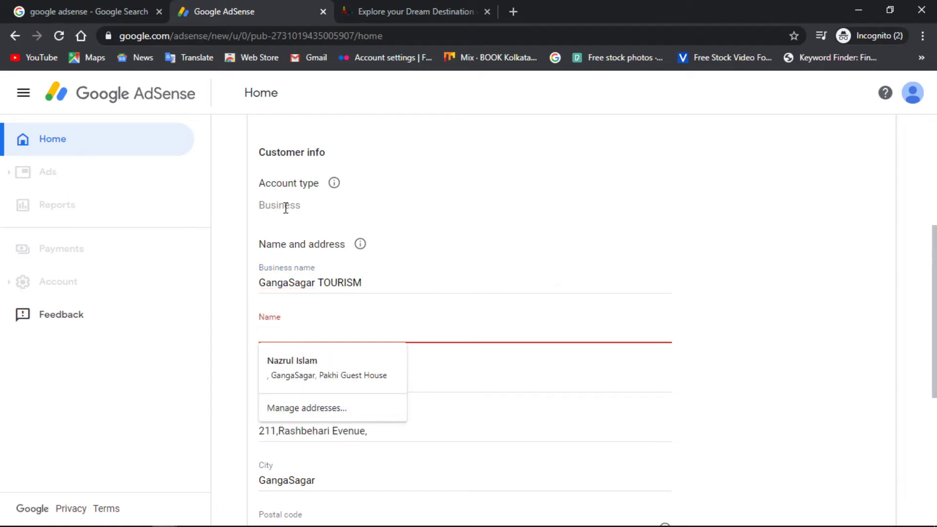
left_click_drag(285, 205, 258, 204)
left_click(334, 189)
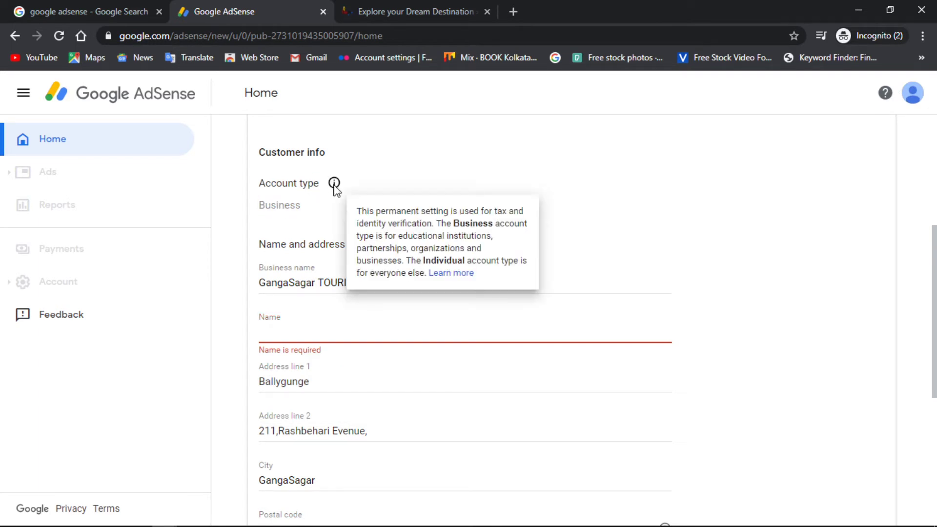
scroll(335, 225, "up", 5)
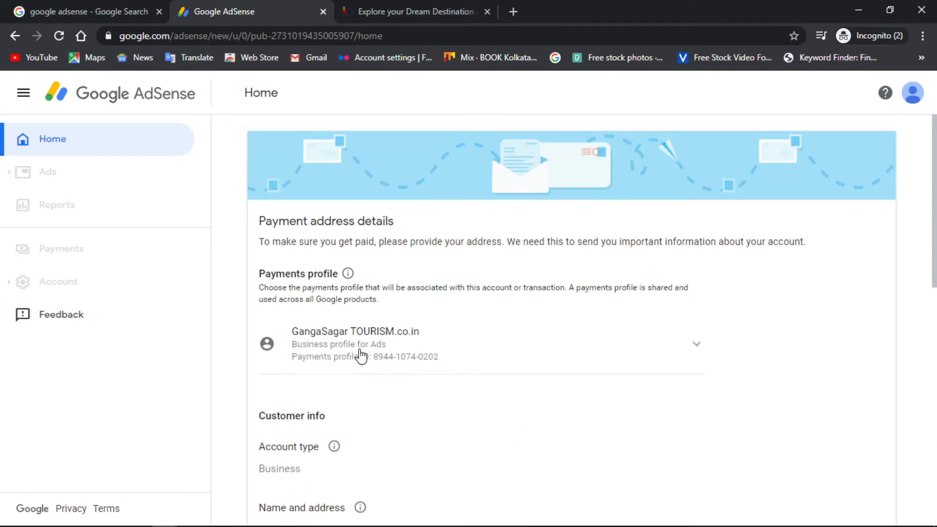
Switch the payments profile to 'Create payments profile' and open the Account type list.
left_click(343, 343)
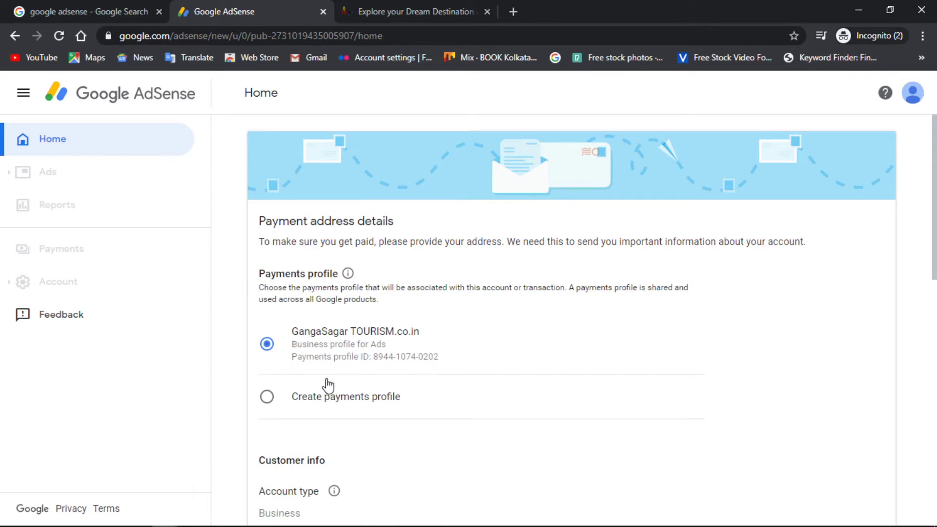
left_click(266, 398)
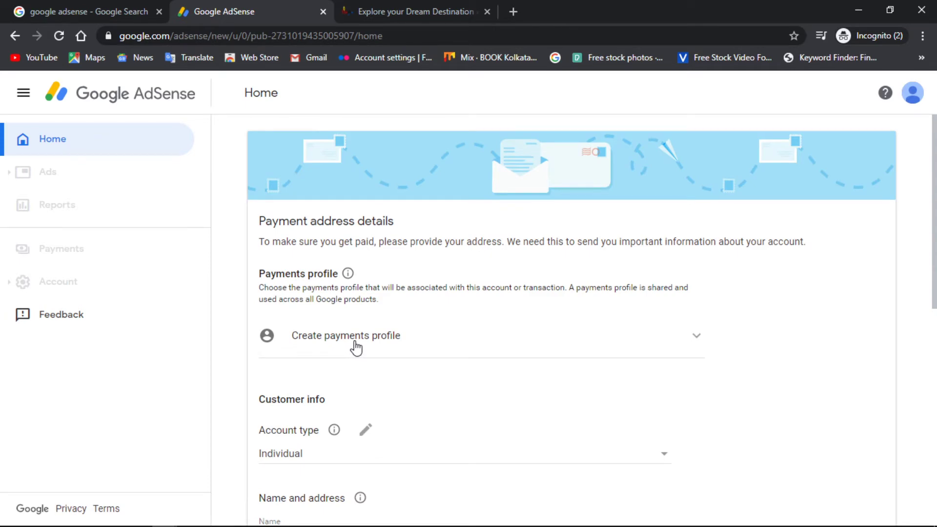
left_click(356, 347)
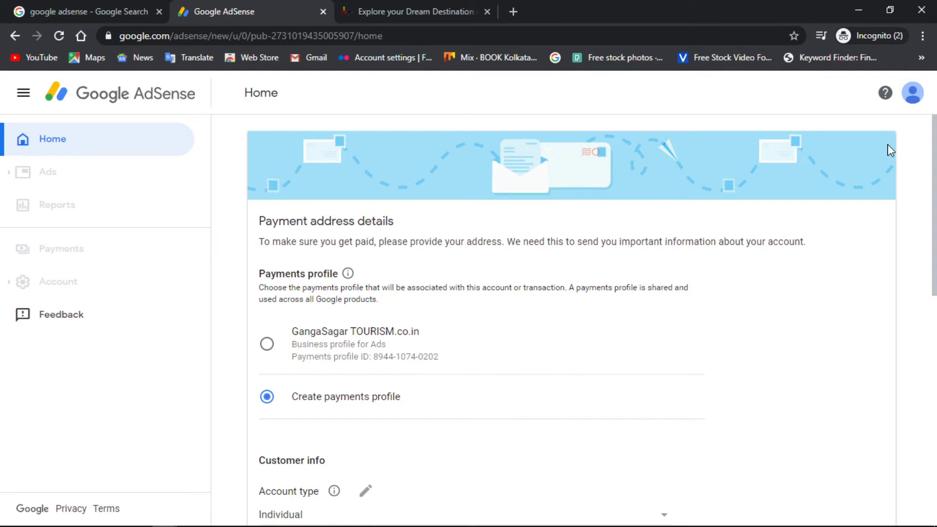
left_click(916, 95)
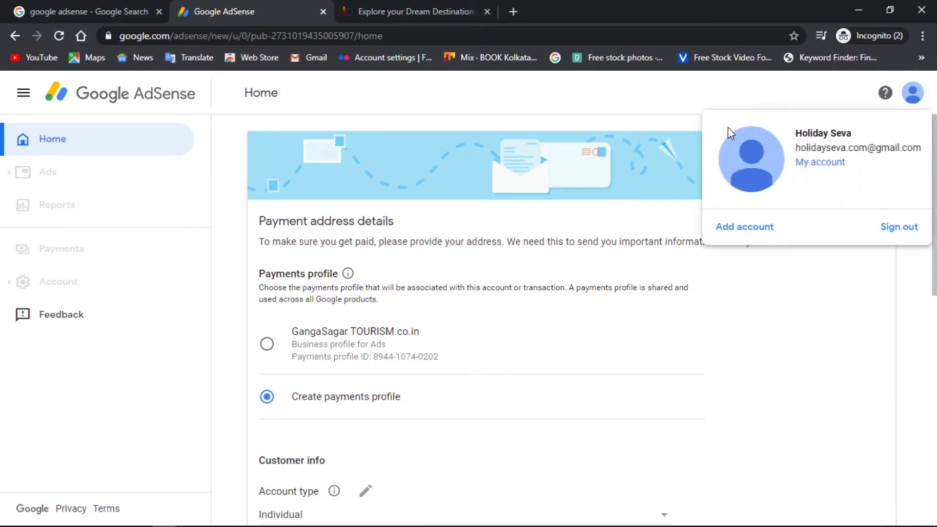
left_click(594, 98)
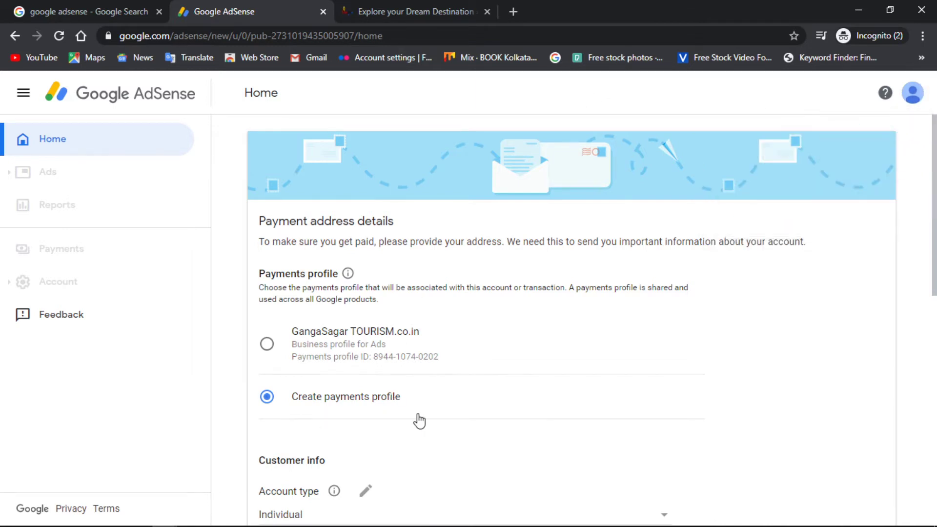
scroll(416, 420, "down", 5)
left_click(309, 214)
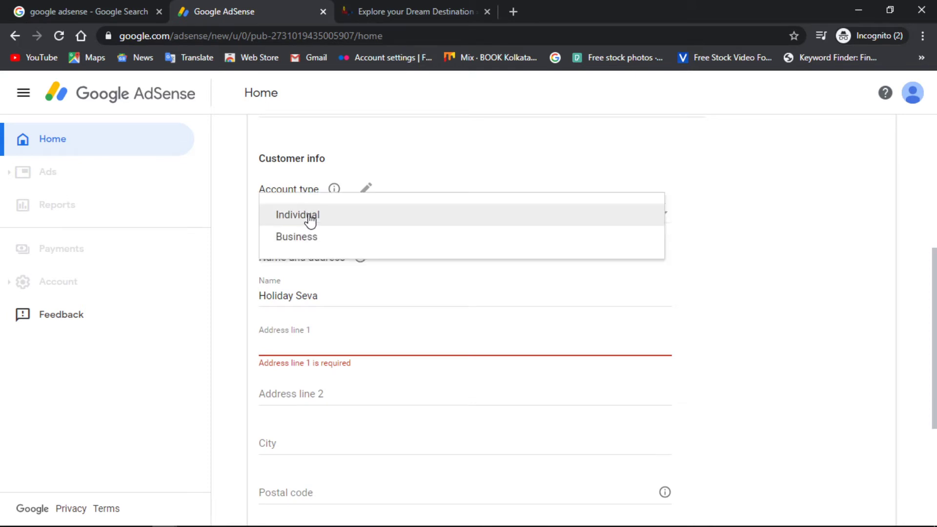
Set the account type to Individual and fill Name with the suggested full name.
scroll(310, 218, "down", 1)
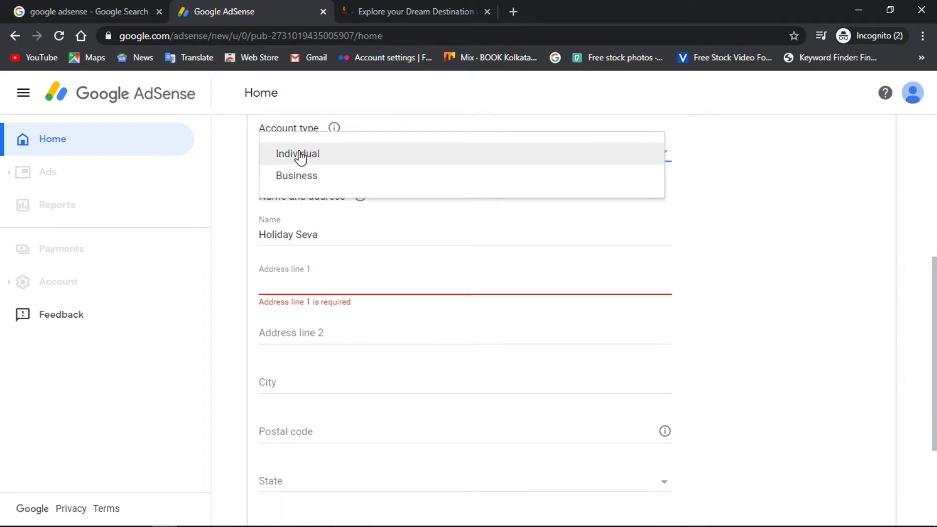
left_click(300, 155)
triple_click(321, 232)
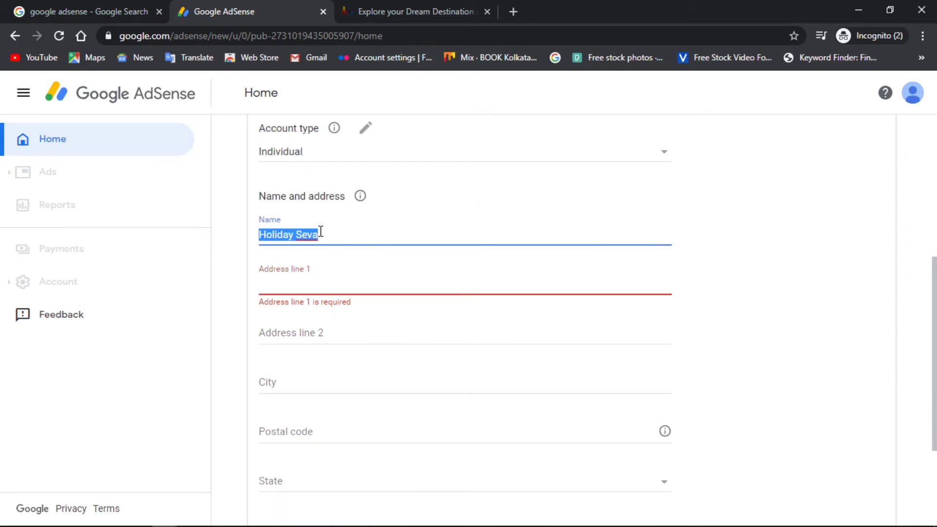
type("S")
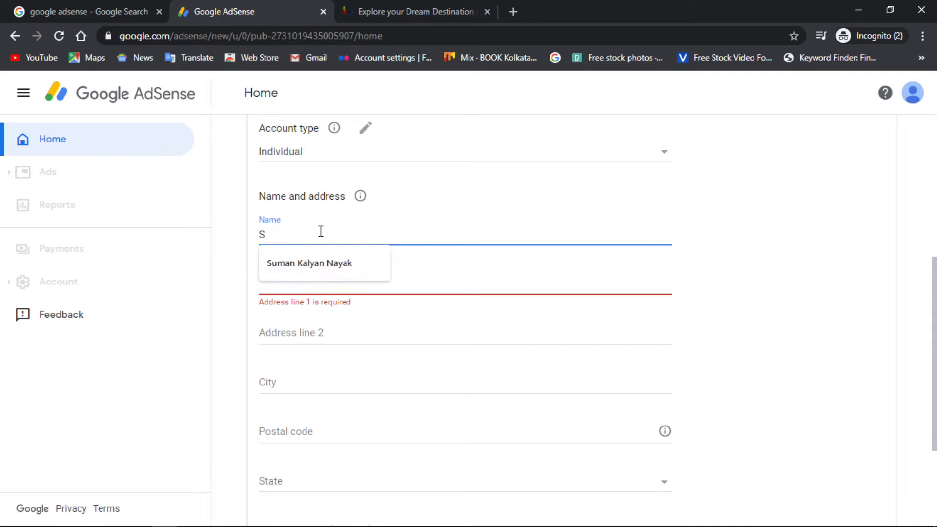
left_click(318, 254)
Fill in both address lines, the city and the postal code.
left_click(318, 284)
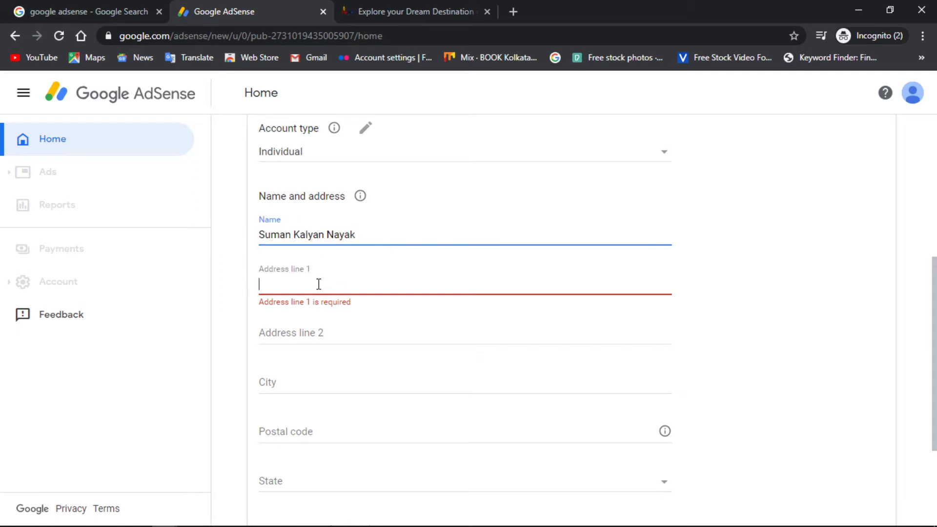
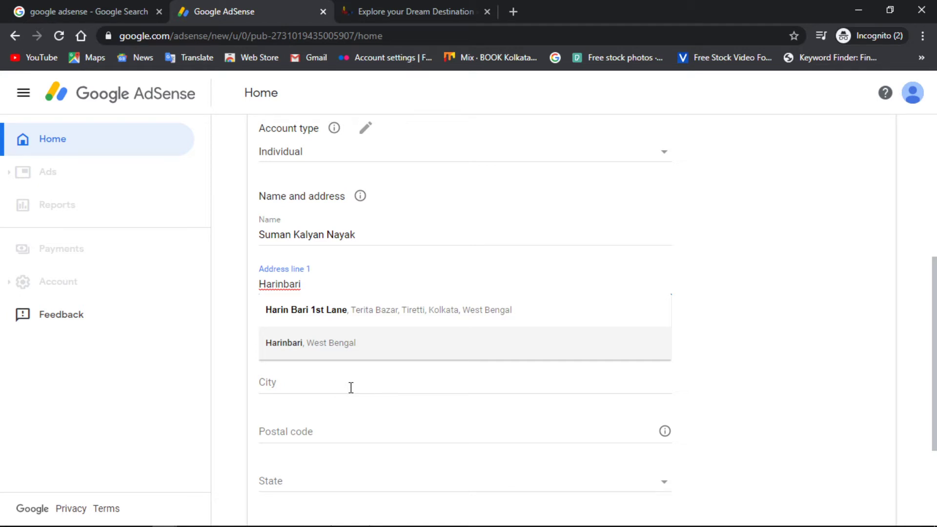
left_click(319, 375)
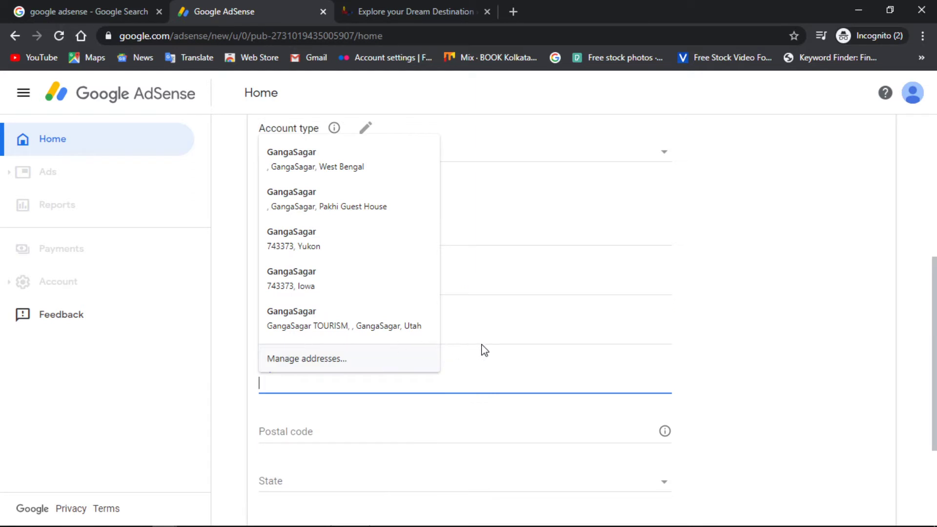
left_click(477, 339)
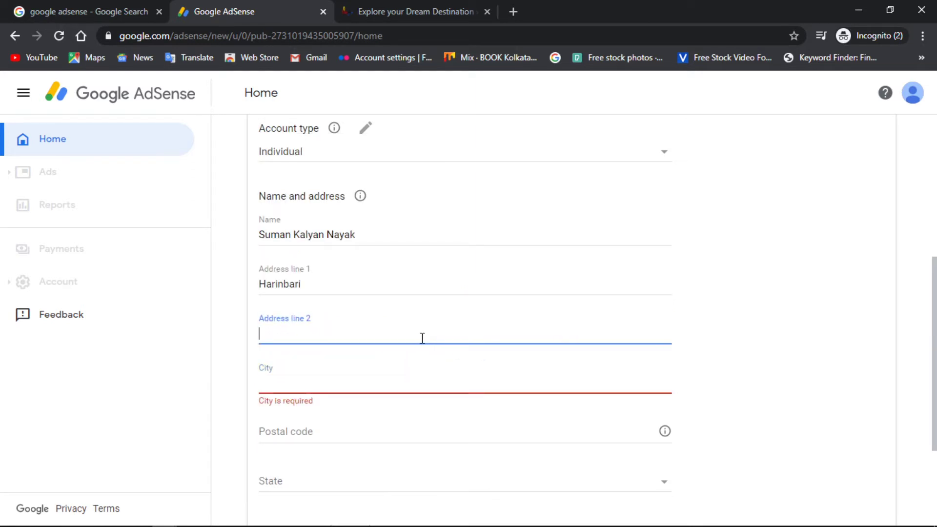
type("Gangasagar")
left_click(285, 387)
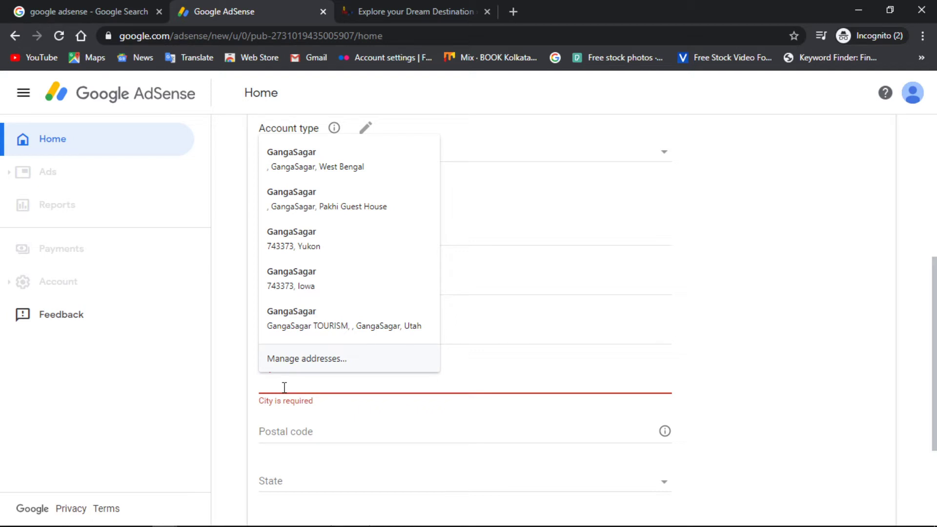
type("Gangasagar")
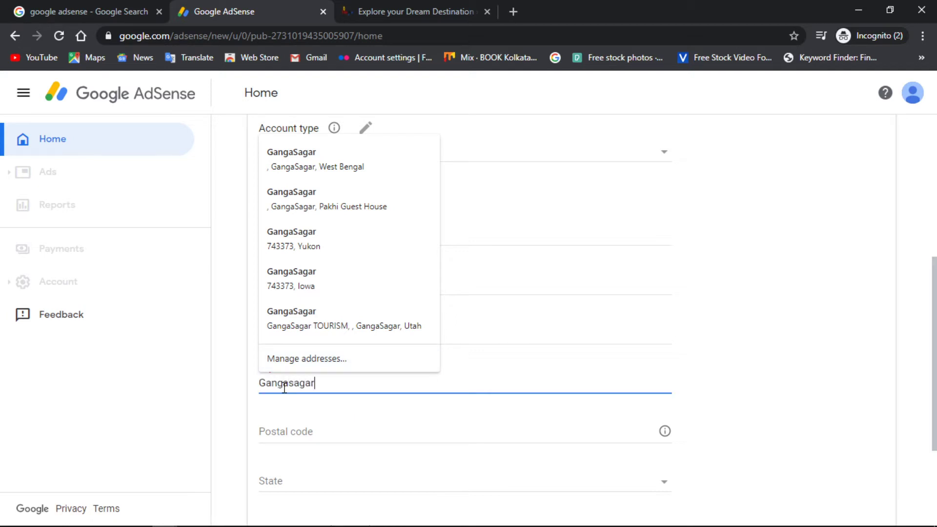
left_click(284, 429)
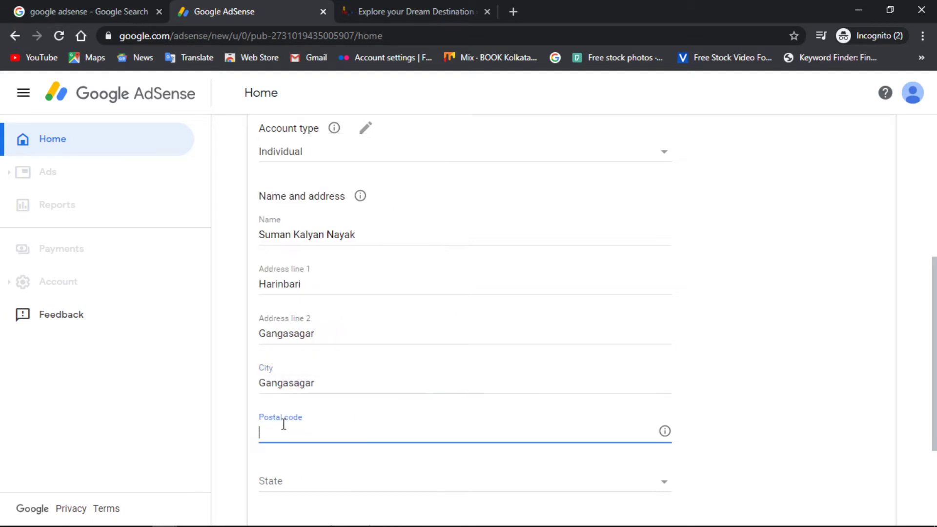
left_click(285, 430)
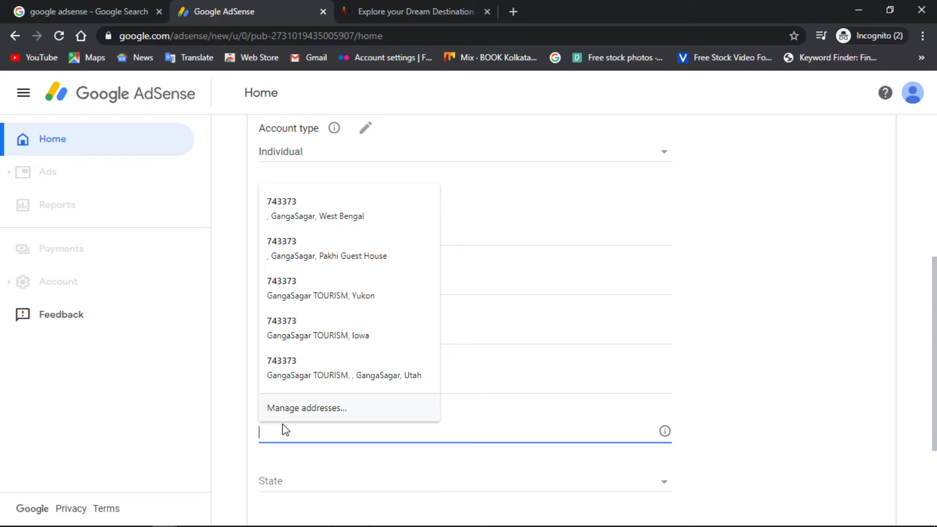
type("743373")
Choose West Bengal as the state in the address form.
left_click(291, 481)
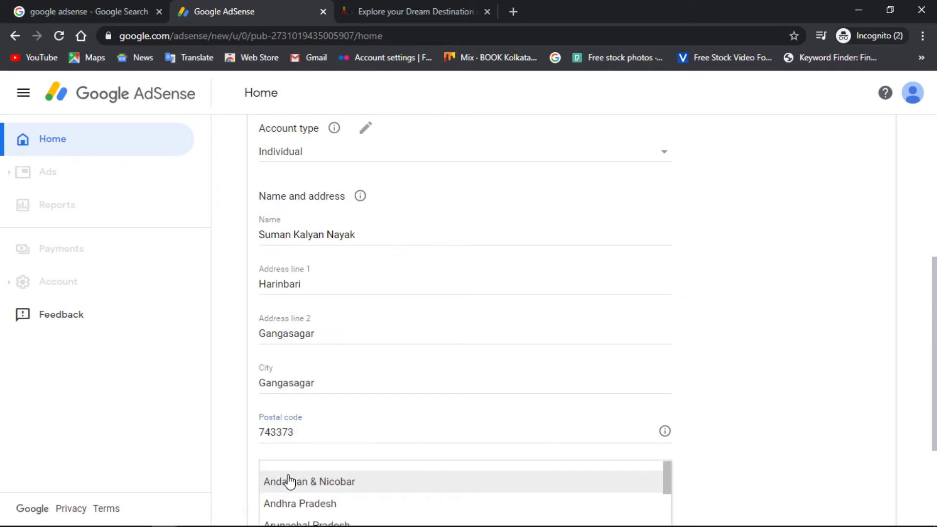
scroll(289, 481, "down", 8)
scroll(290, 481, "down", 5)
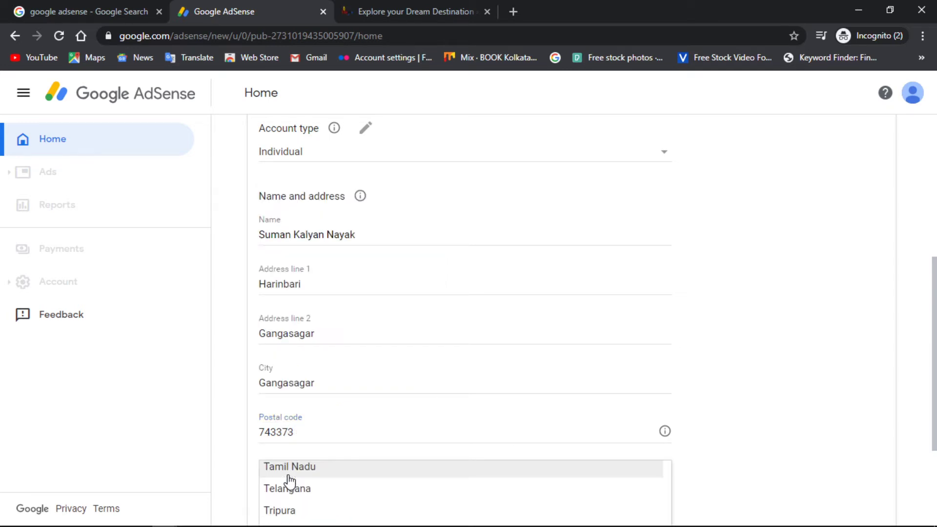
scroll(290, 481, "down", 1)
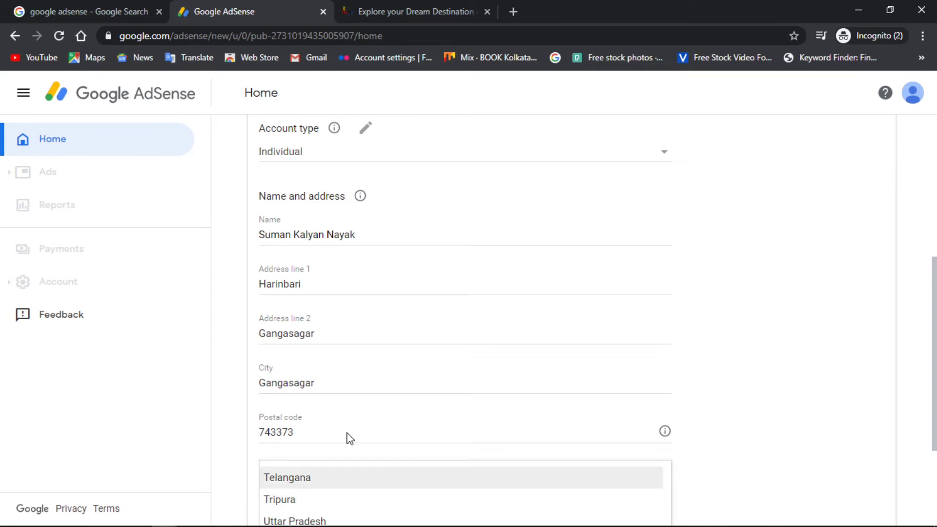
scroll(770, 233, "down", 1)
scroll(769, 232, "down", 2)
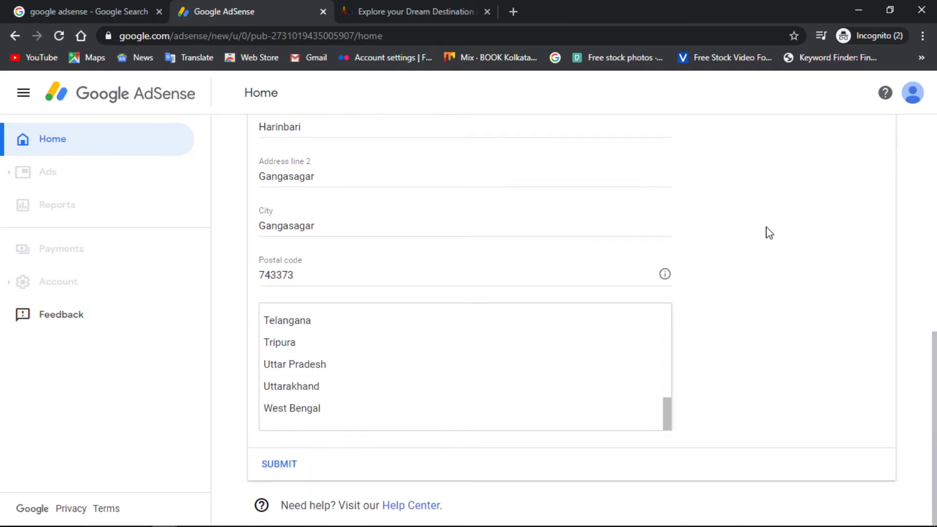
left_click(297, 409)
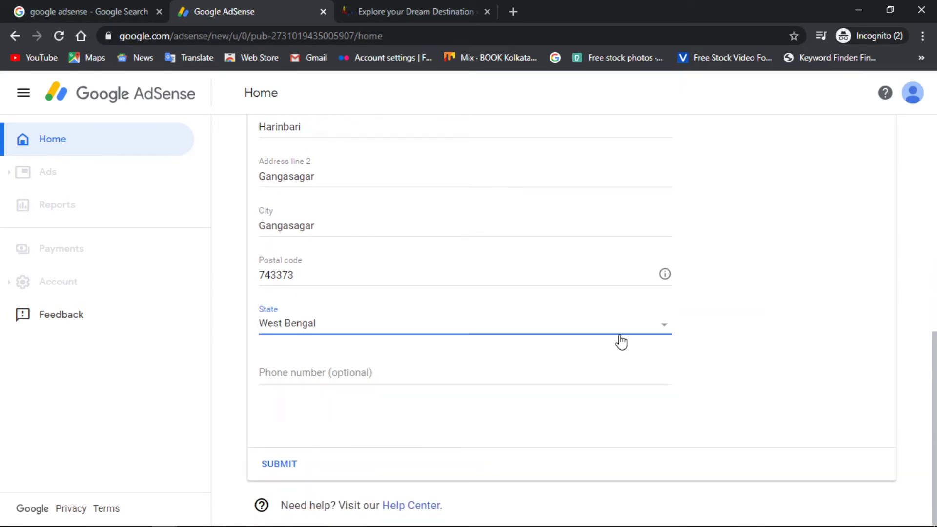
Enter the optional phone number and scroll back to the SUBMIT button.
left_click(331, 370)
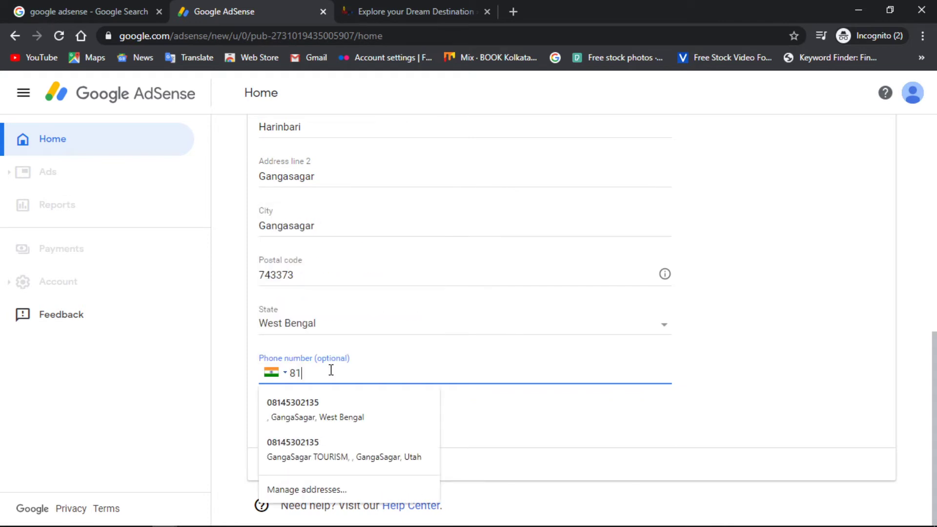
left_click(167, 412)
scroll(874, 325, "up", 4)
scroll(875, 324, "up", 1)
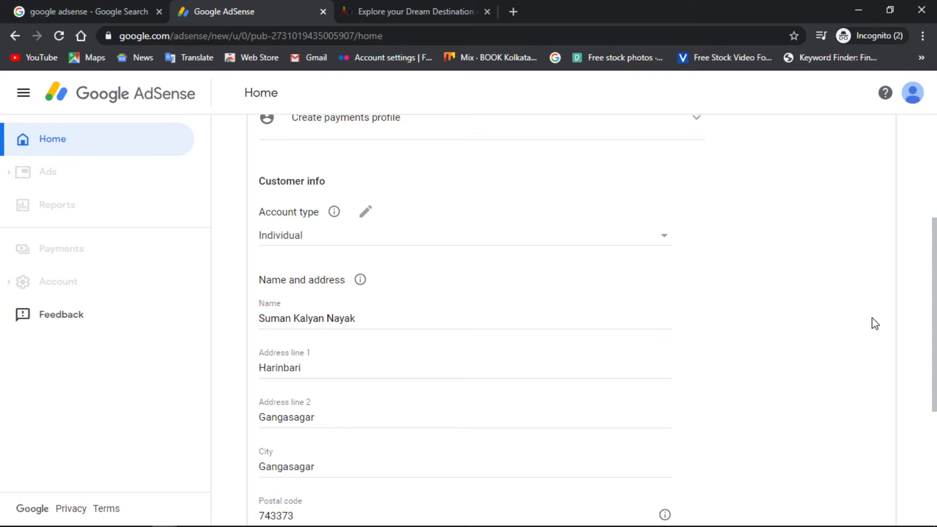
scroll(875, 324, "down", 5)
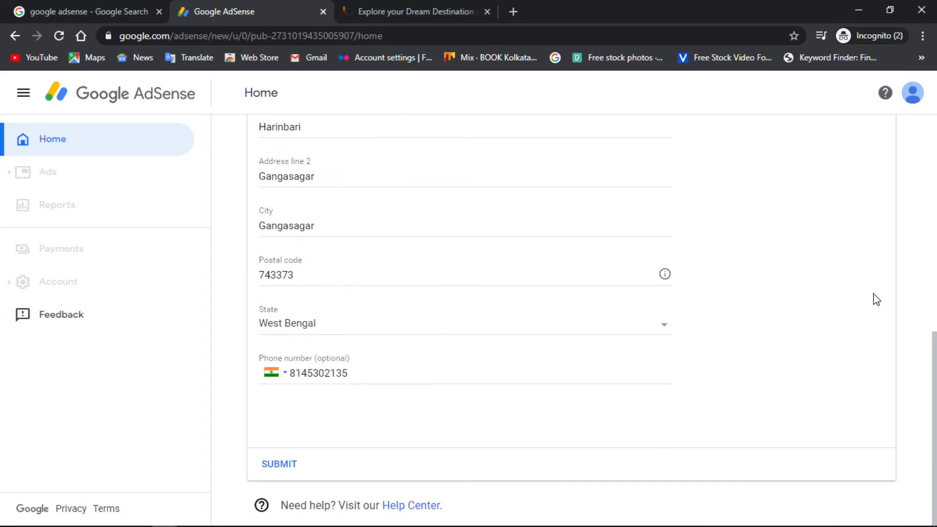
Submit the address, then select the full script in the Your AdSense code box.
left_click(282, 465)
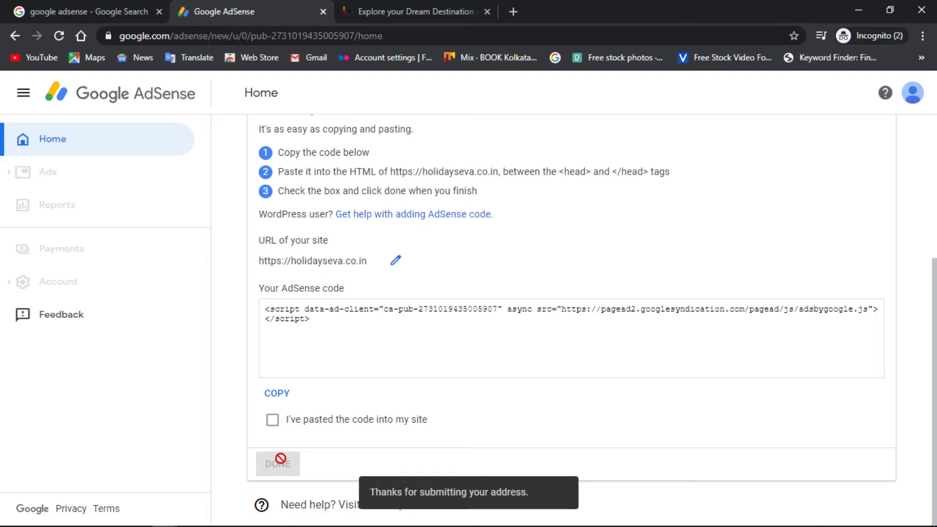
left_click(349, 326)
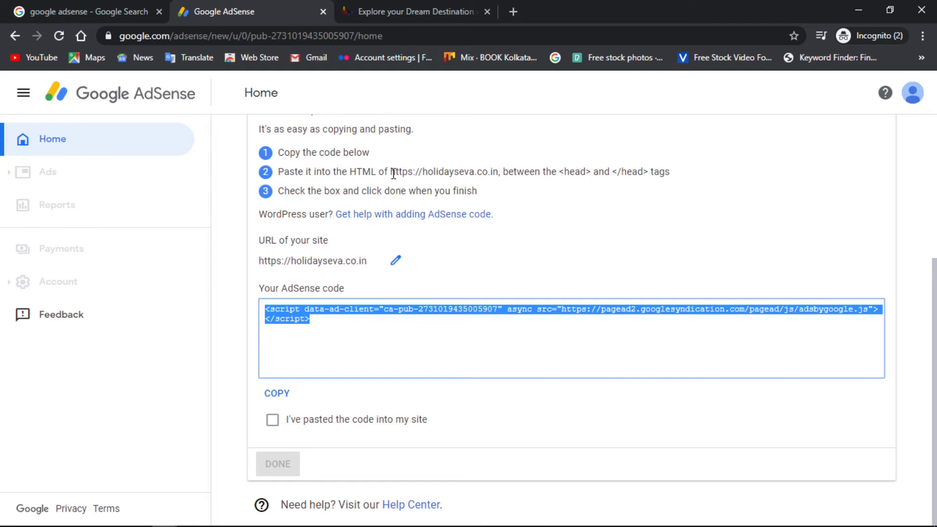
scroll(531, 134, "up", 2)
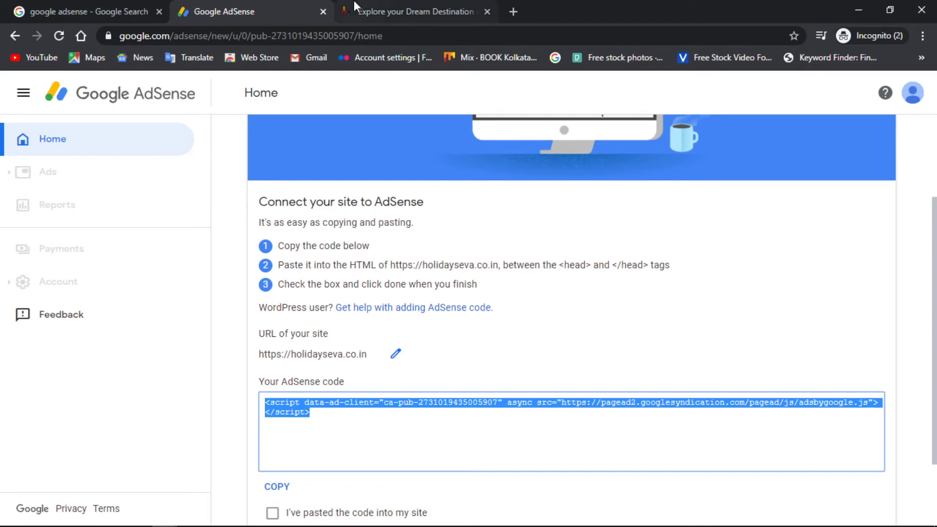
Load the HolidaySeva site's /wp-admin login page in its tab.
left_click(354, 6)
left_click(246, 36)
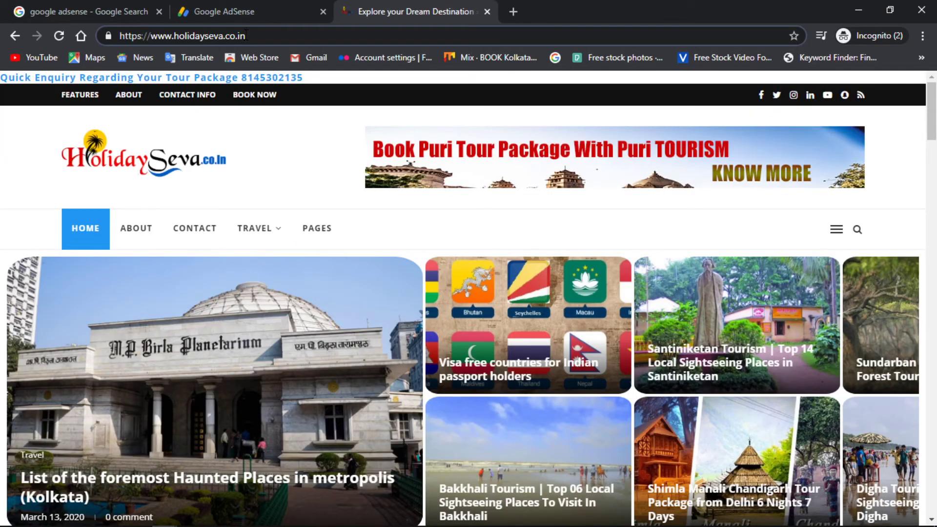
type("/wp-")
key("Return")
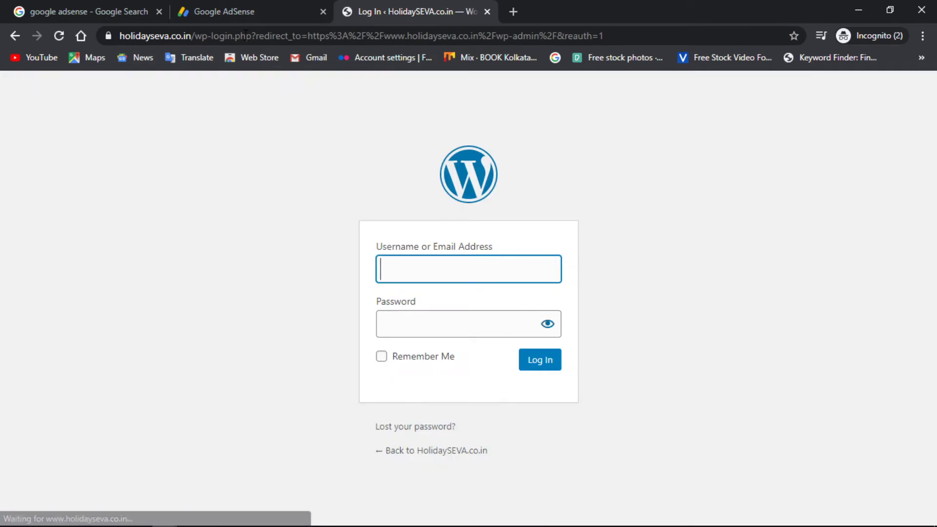
Log in with the saved username and the account password, then return to the AdSense tab.
left_click(414, 268)
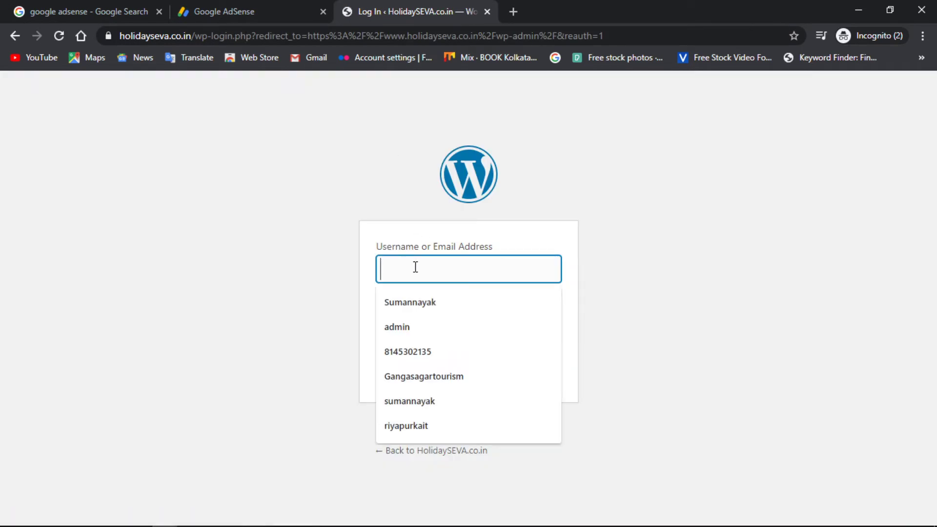
left_click(412, 297)
left_click(423, 319)
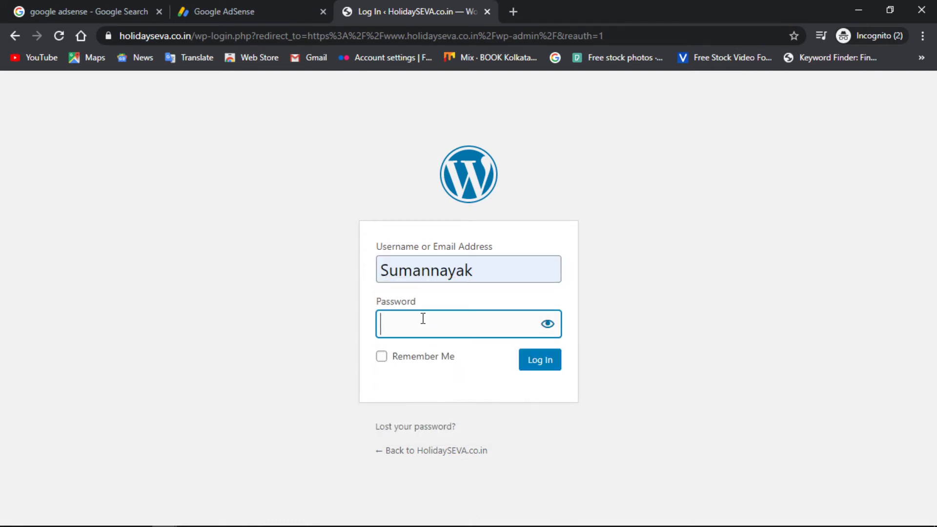
type("s*********")
key("Return")
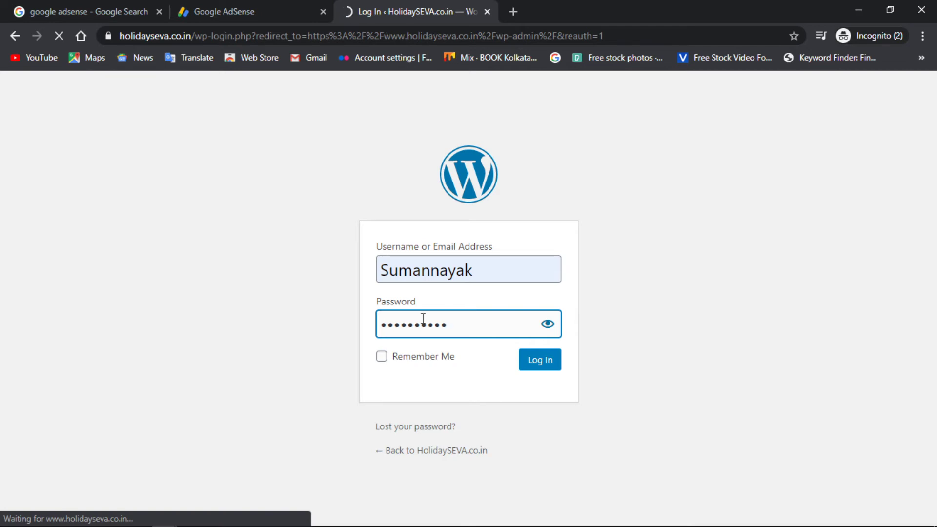
left_click(207, 10)
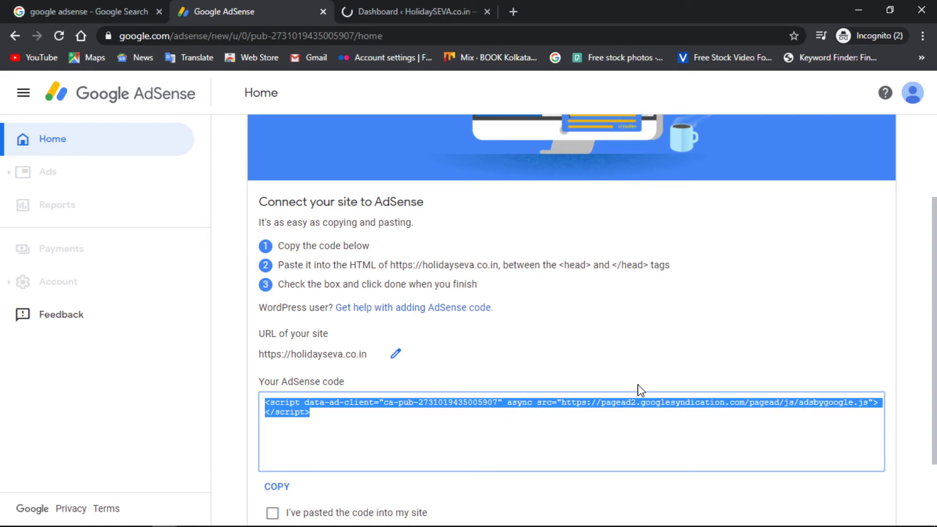
Go to My Sites > Network Admin > Plugins and open Add New.
left_click(420, 10)
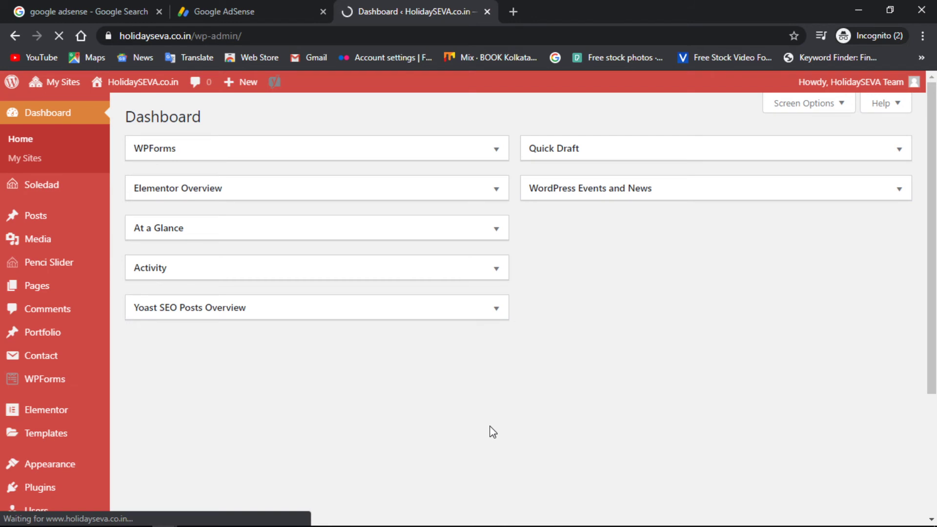
mouse_move(70, 86)
mouse_move(78, 120)
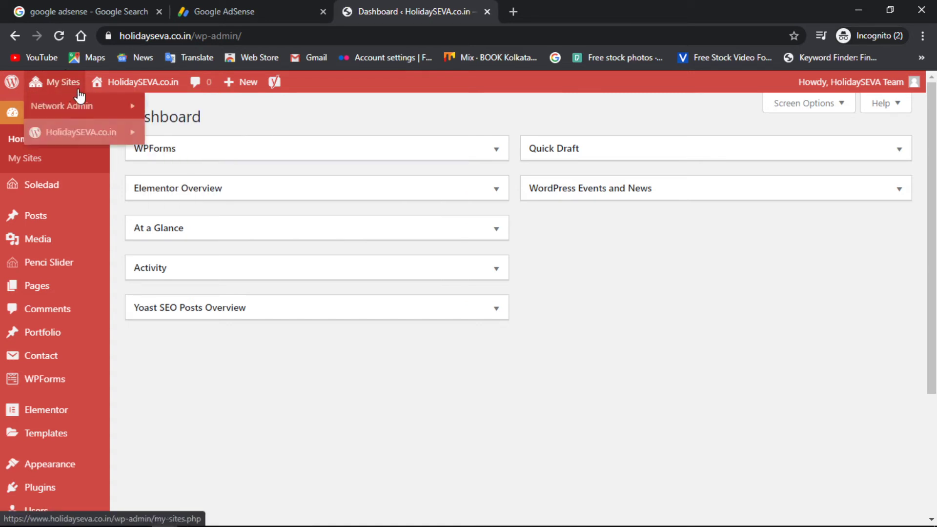
mouse_move(110, 108)
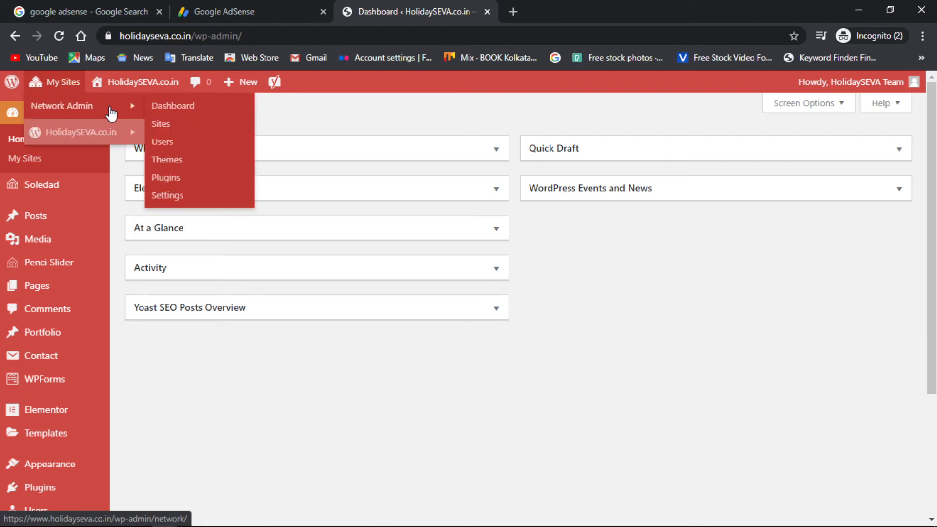
left_click(166, 179)
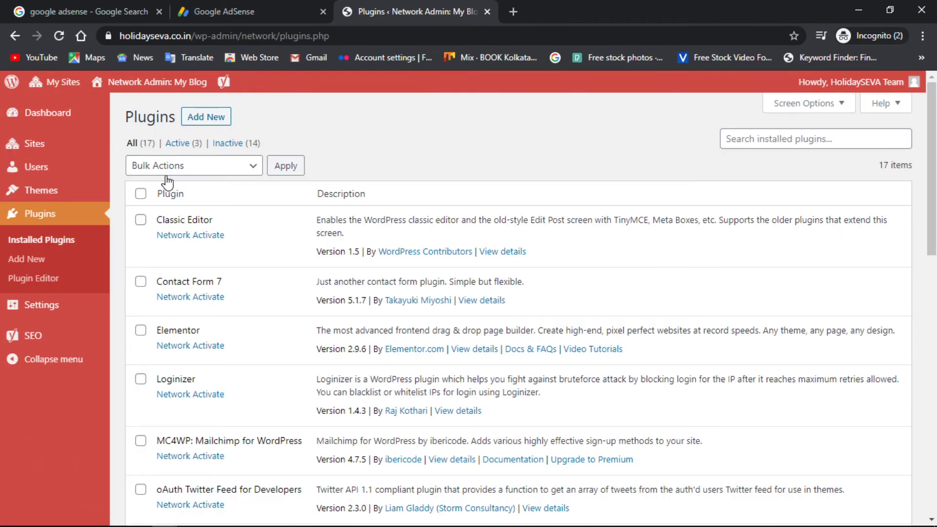
left_click(203, 122)
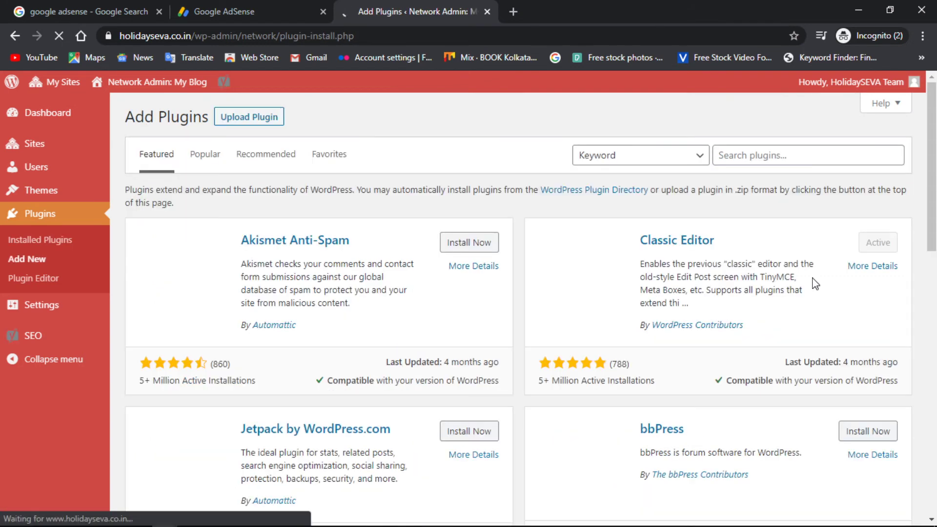
Search plugins for 'tracking code' to confirm Tracking Code Manager is Active.
left_click(771, 155)
type("trackin")
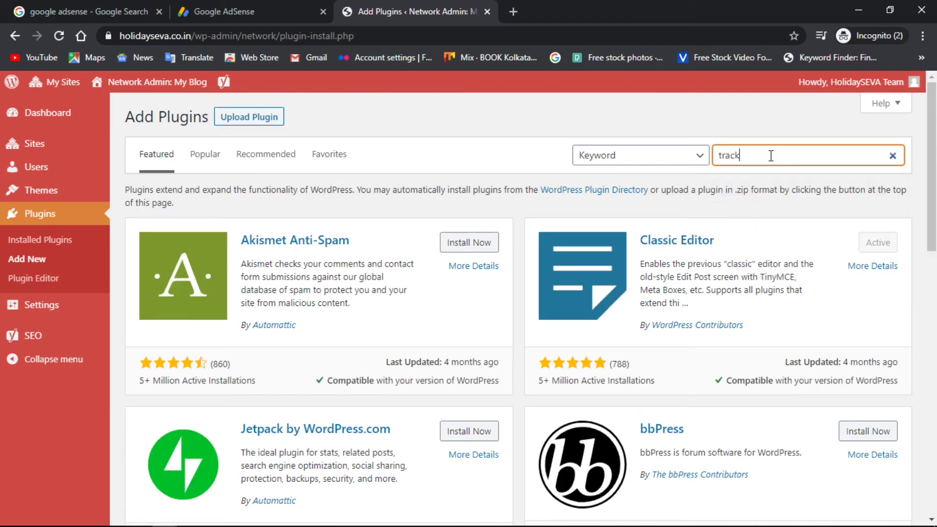
type("g code")
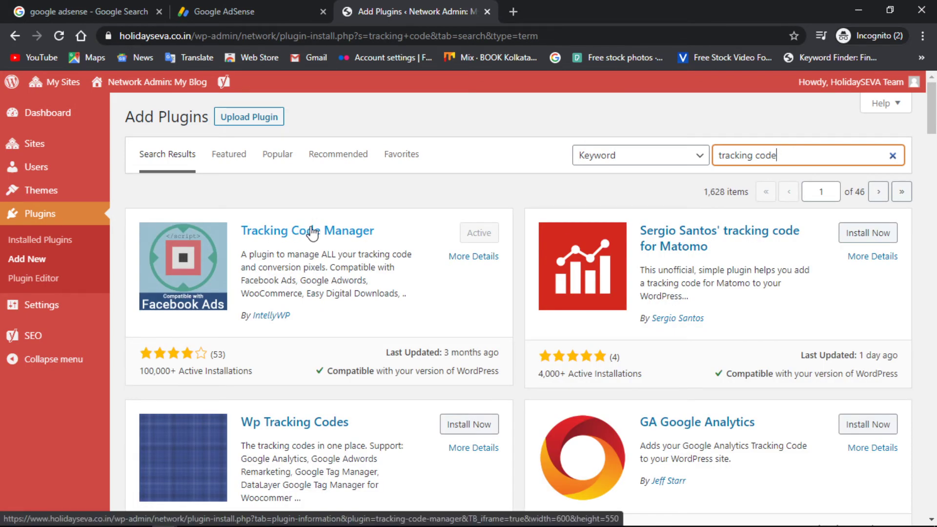
mouse_move(157, 98)
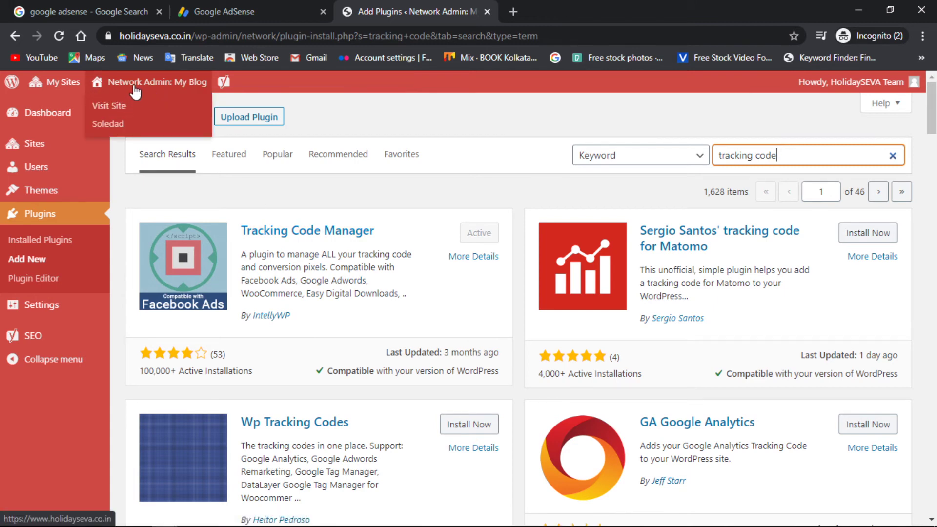
mouse_move(61, 84)
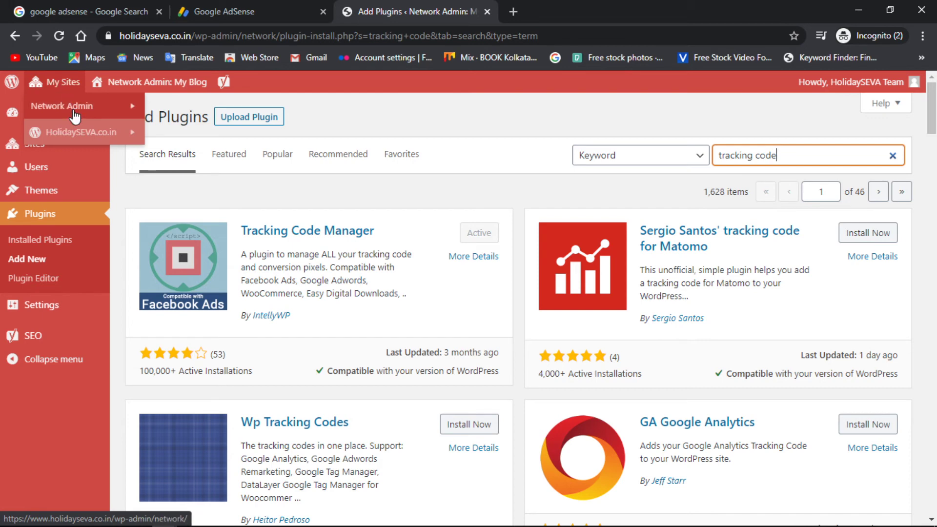
Open the HolidaySEVA.co.in dashboard, then Settings > Tracking Code Manager.
left_click(172, 134)
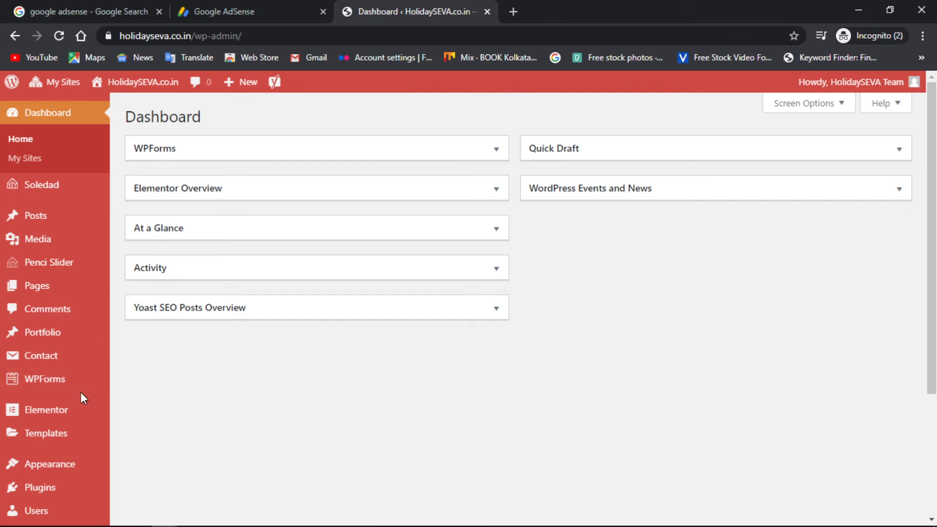
scroll(81, 391, "down", 4)
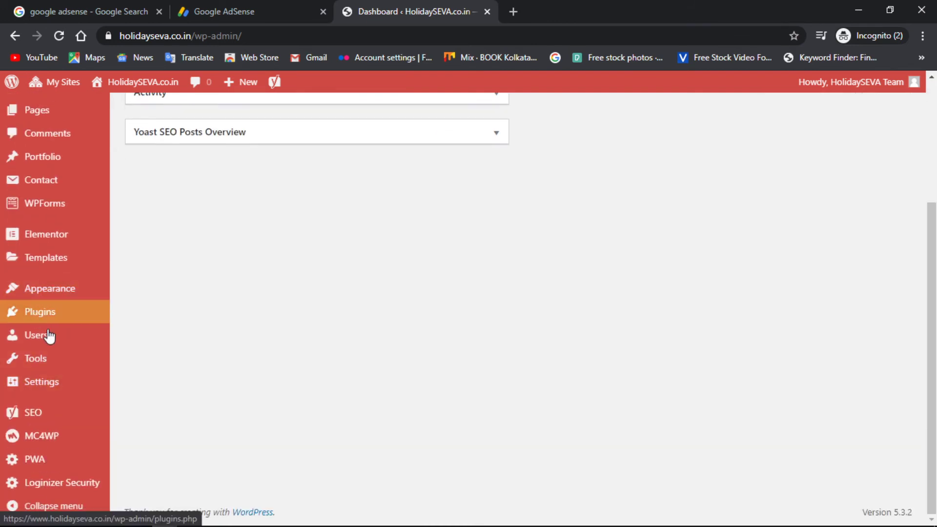
mouse_move(55, 395)
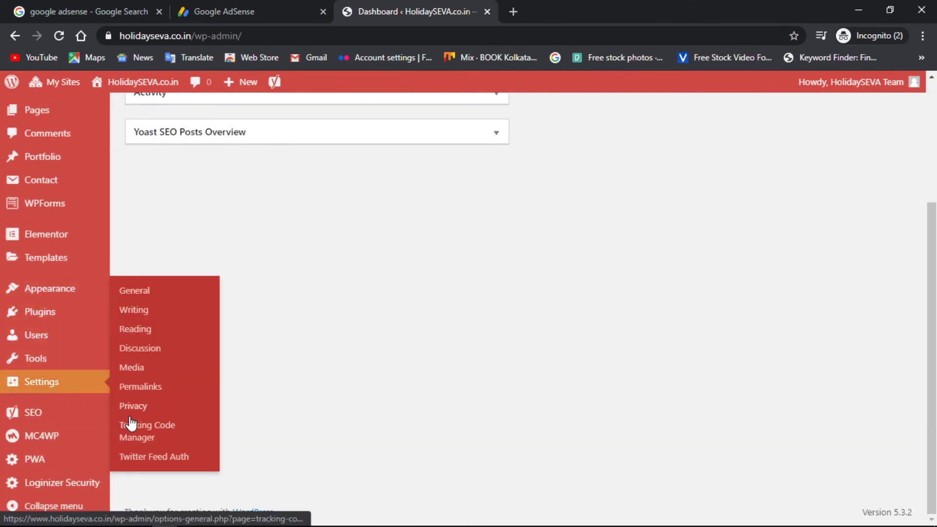
left_click(150, 430)
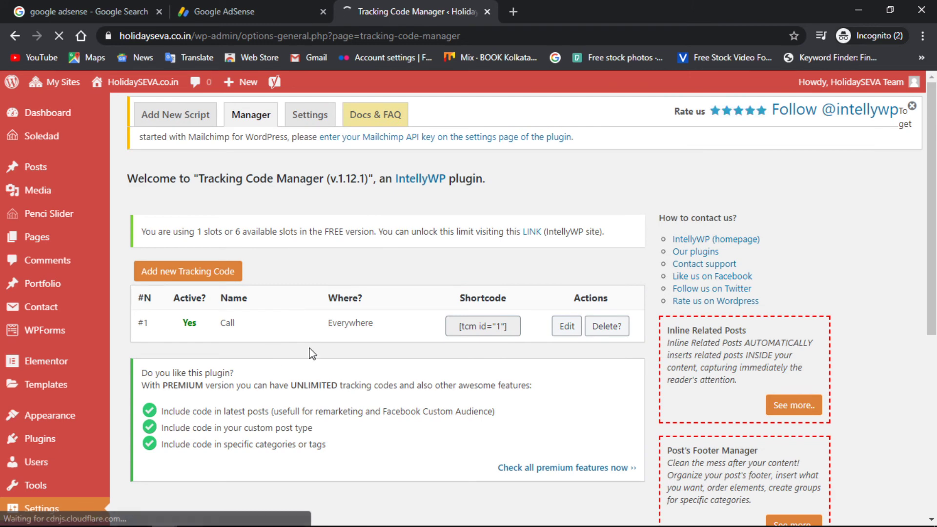
Add and save a 'Google AdSense' tracking code with the pasted script, Standard tracking, whole website.
left_click(175, 275)
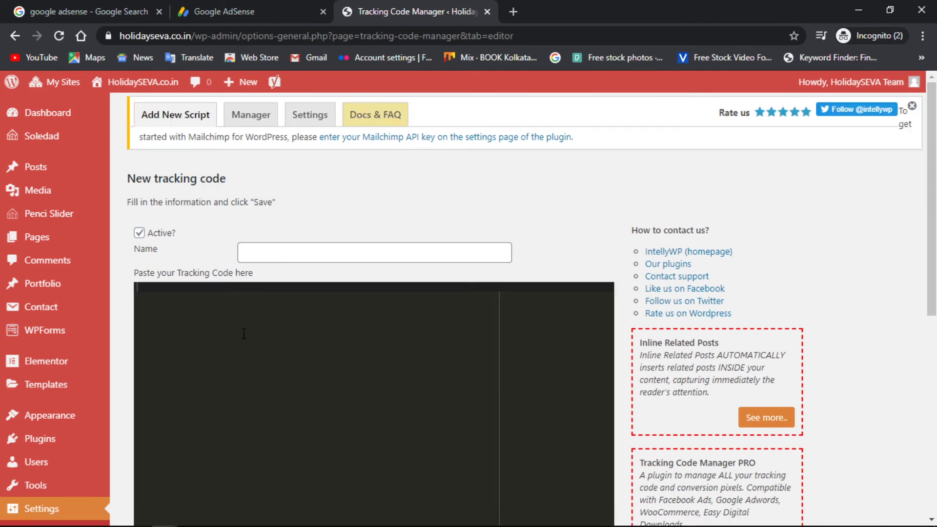
key("ctrl+v")
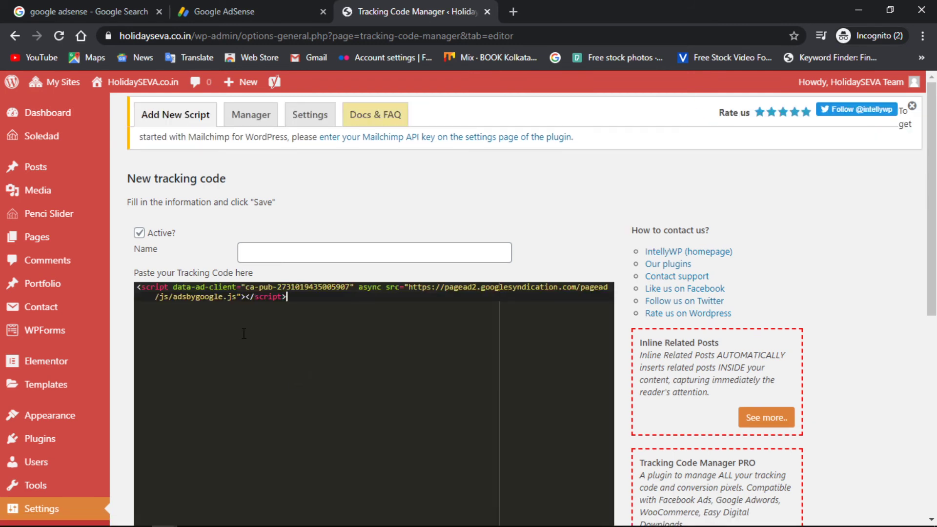
left_click(277, 257)
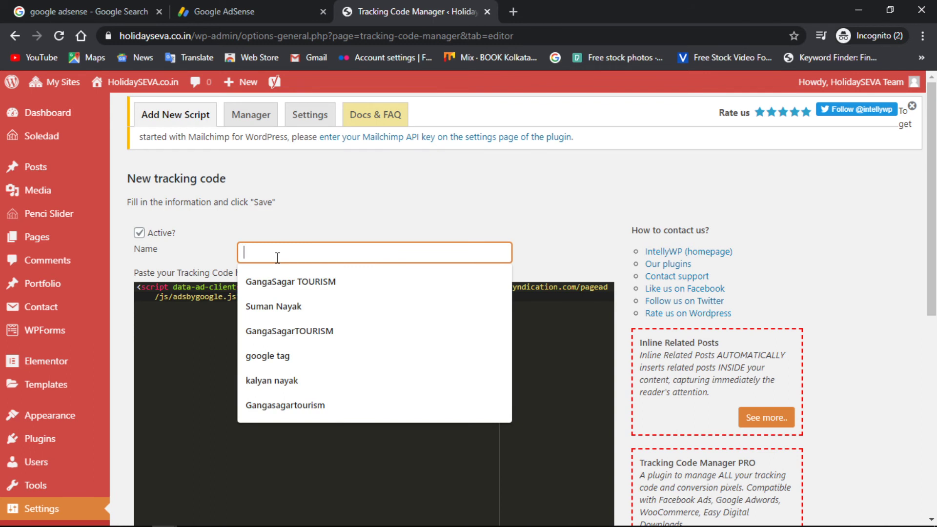
type("goog")
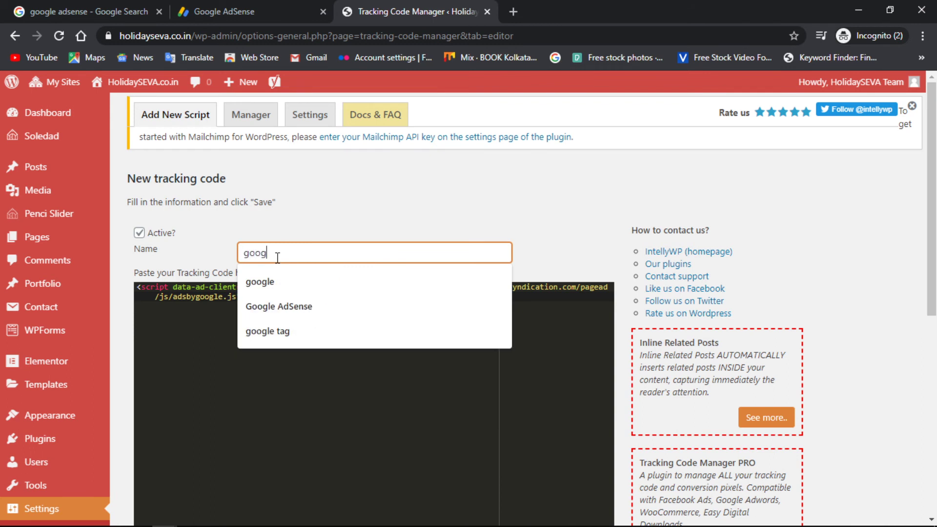
type("le AdSense")
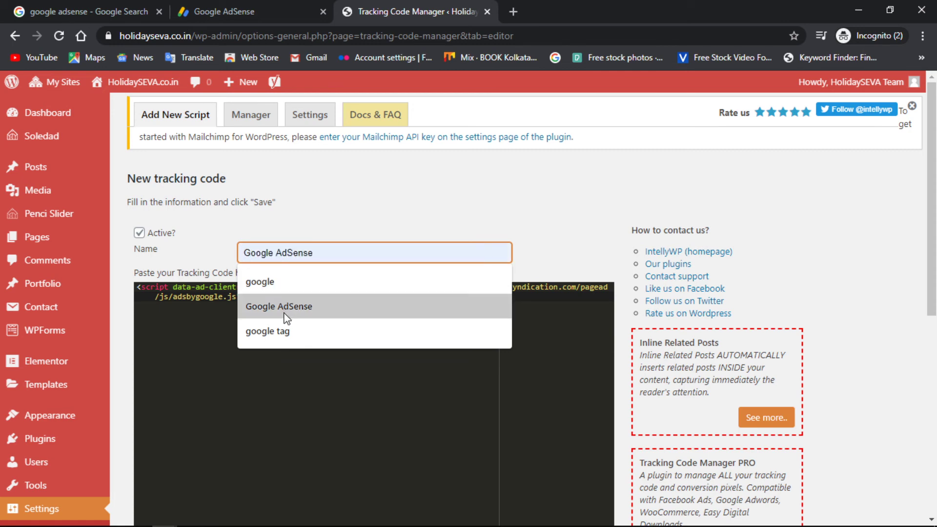
left_click(287, 314)
scroll(383, 371, "down", 5)
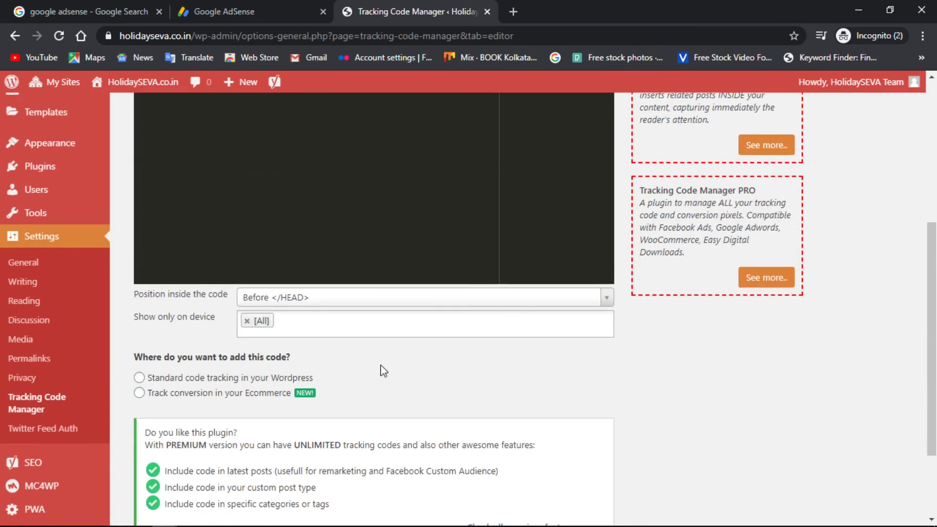
left_click(139, 378)
scroll(411, 373, "down", 2)
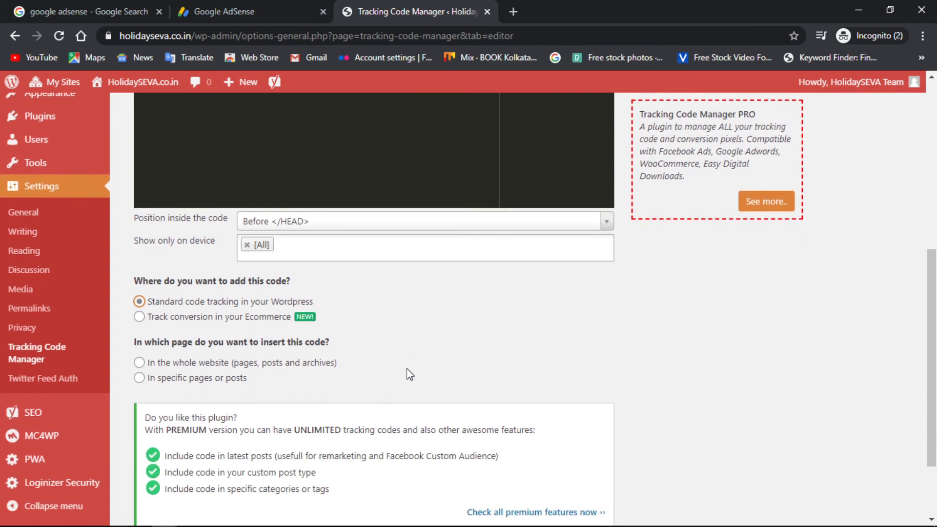
left_click(139, 363)
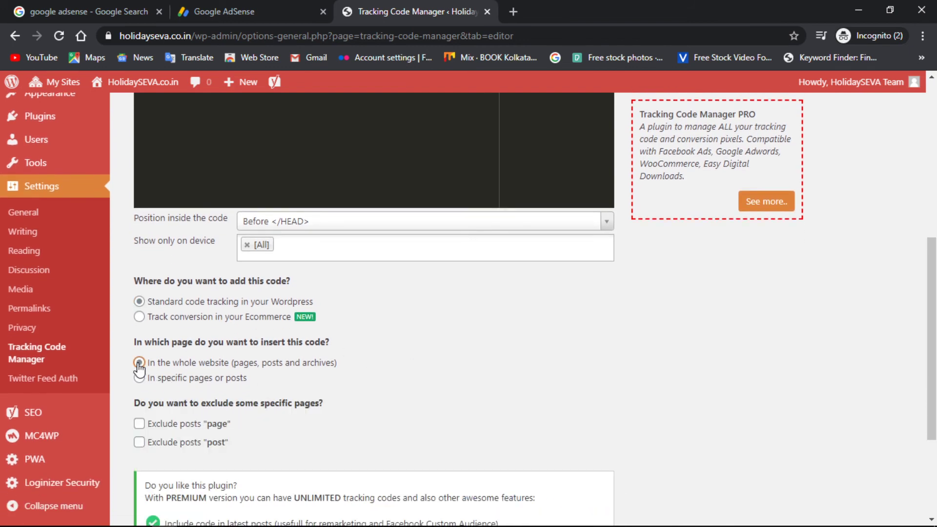
scroll(479, 394, "down", 3)
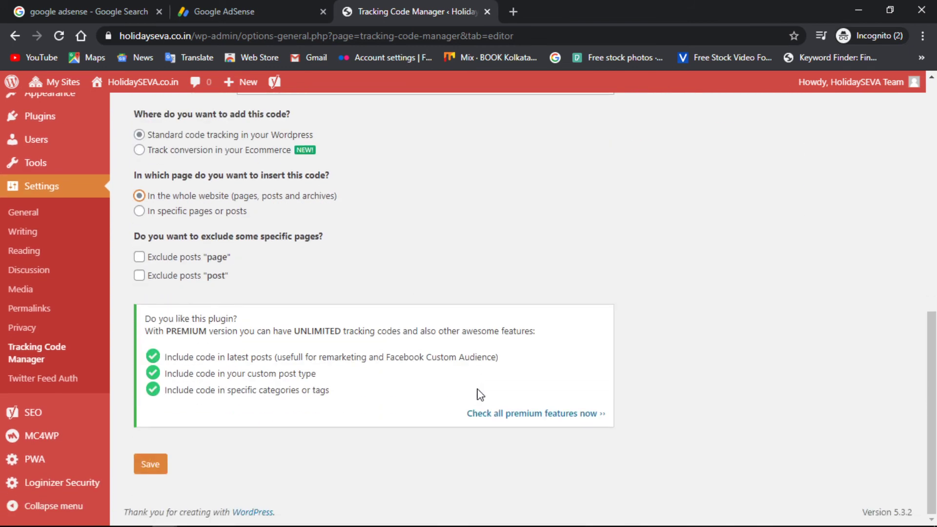
left_click(148, 471)
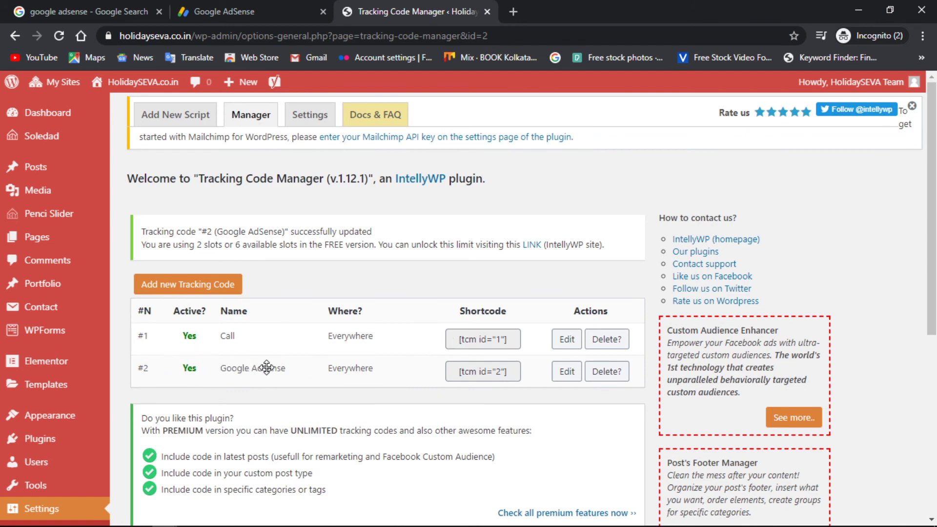
In AdSense, tick 'I've pasted the code into my site' and click DONE.
left_click(218, 7)
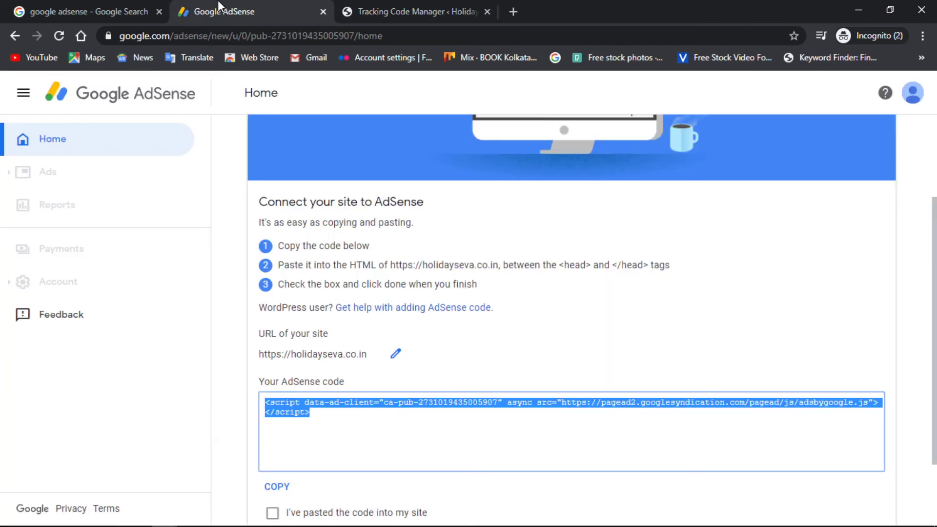
scroll(478, 132, "down", 2)
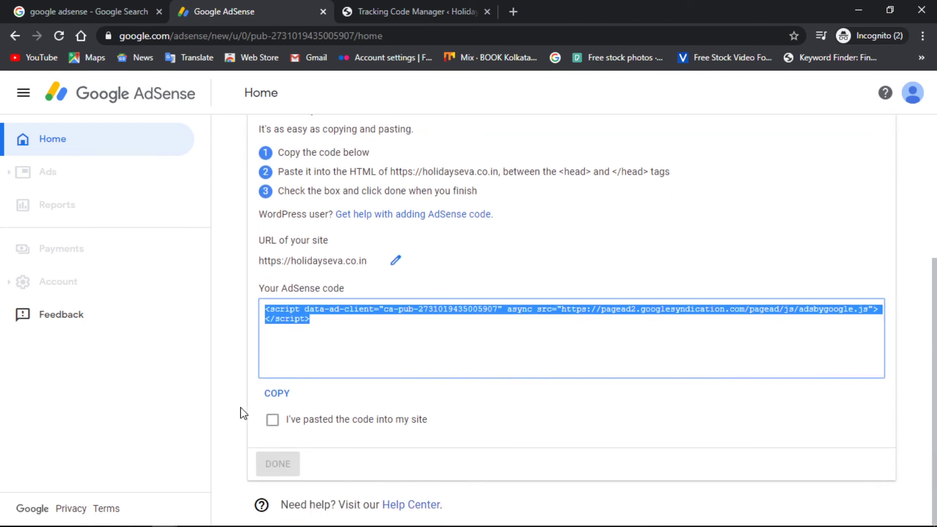
left_click(272, 420)
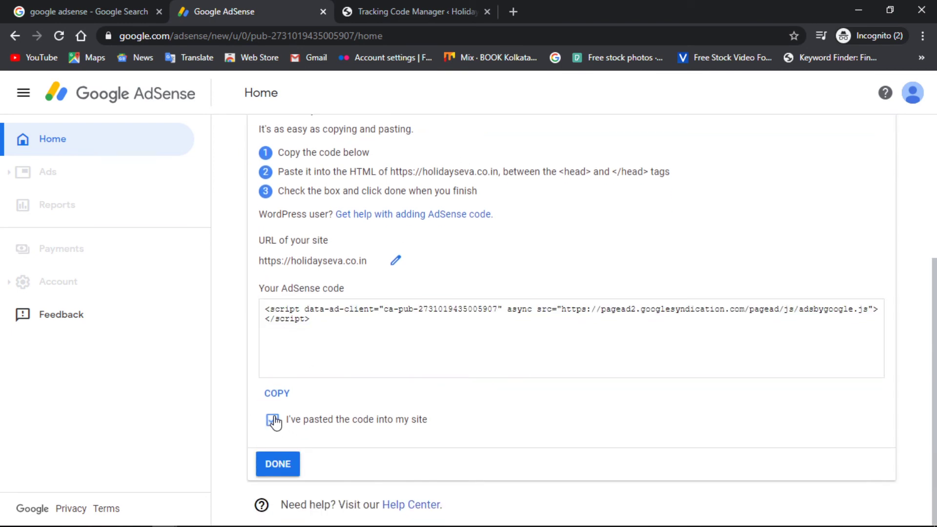
left_click(278, 466)
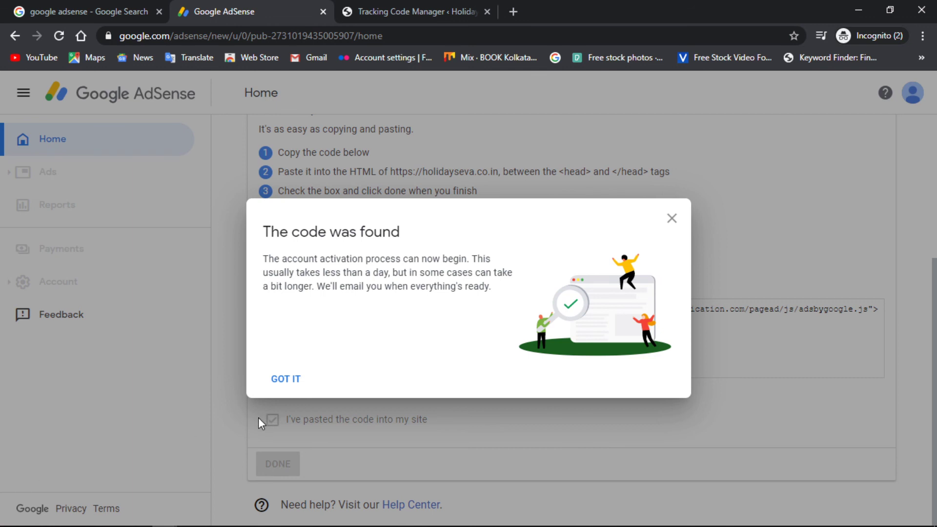
Dismiss the code-found message, recheck the code against WordPress, then hide the code.
left_click(282, 376)
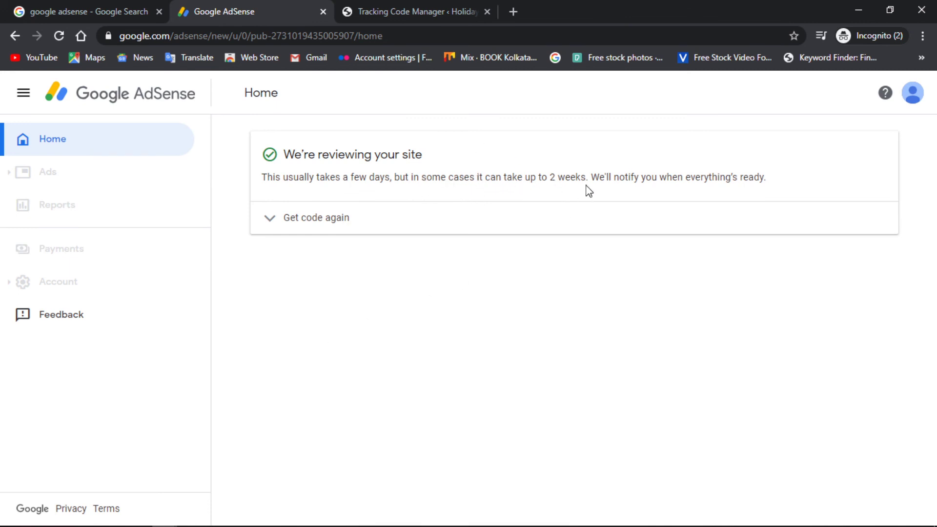
left_click(292, 221)
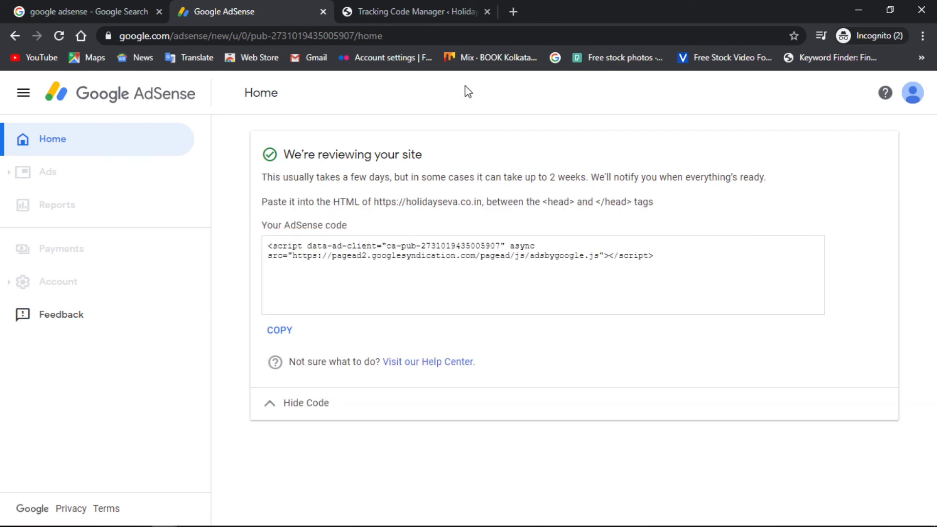
left_click(442, 2)
left_click(234, 2)
left_click(300, 409)
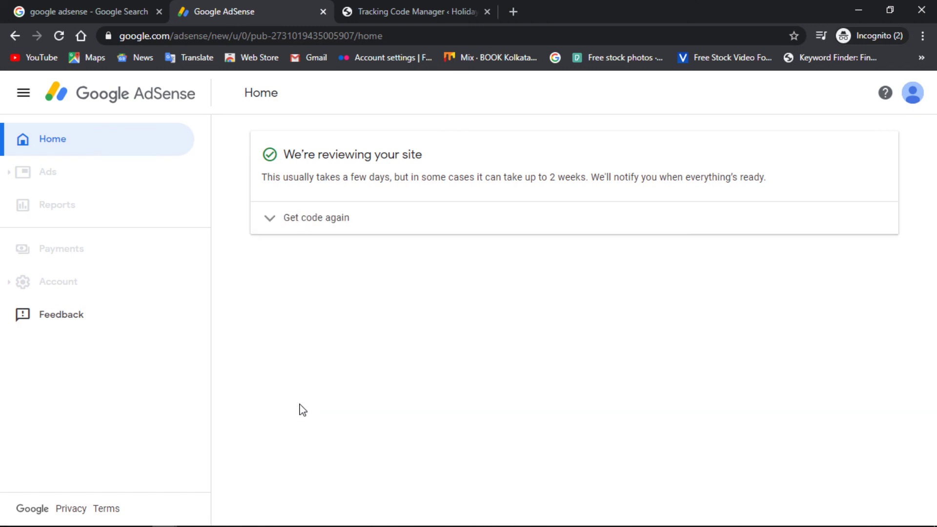